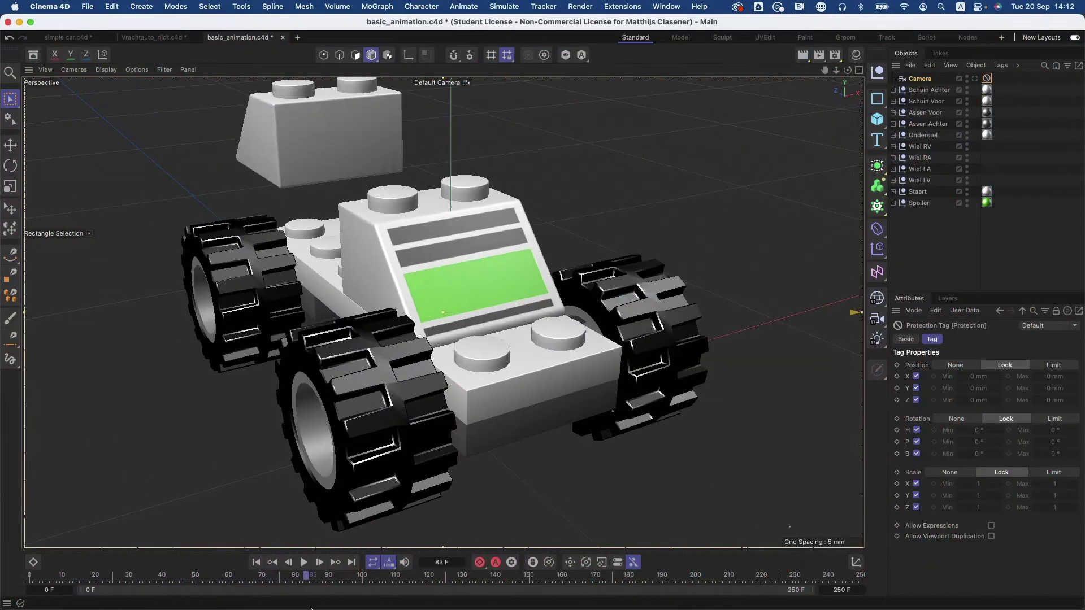
Scrub the timeline toward frame 144 to preview the fully assembled car with its green spoiler
{"action": "left_click_drag", "start_coordinate": [310, 608], "coordinate": [508, 607]}
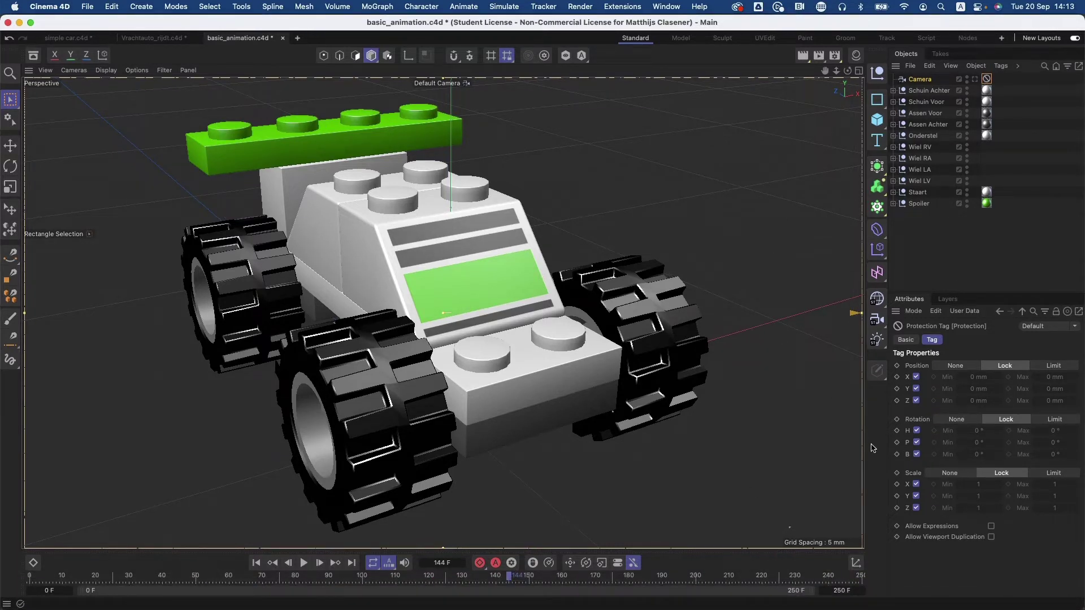
Open Render Settings and centre the dialog, showing 1280 x 720 output at 25 fps
{"action": "key", "text": "super+d"}
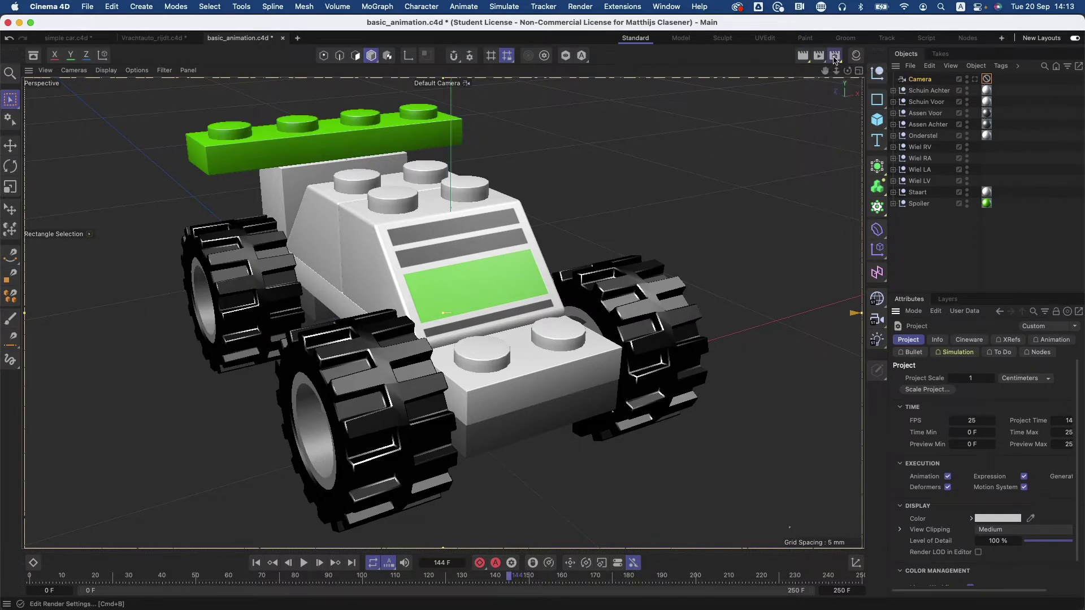
{"action": "left_click", "coordinate": [835, 58]}
{"action": "left_click_drag", "start_coordinate": [836, 42], "coordinate": [518, 76]}
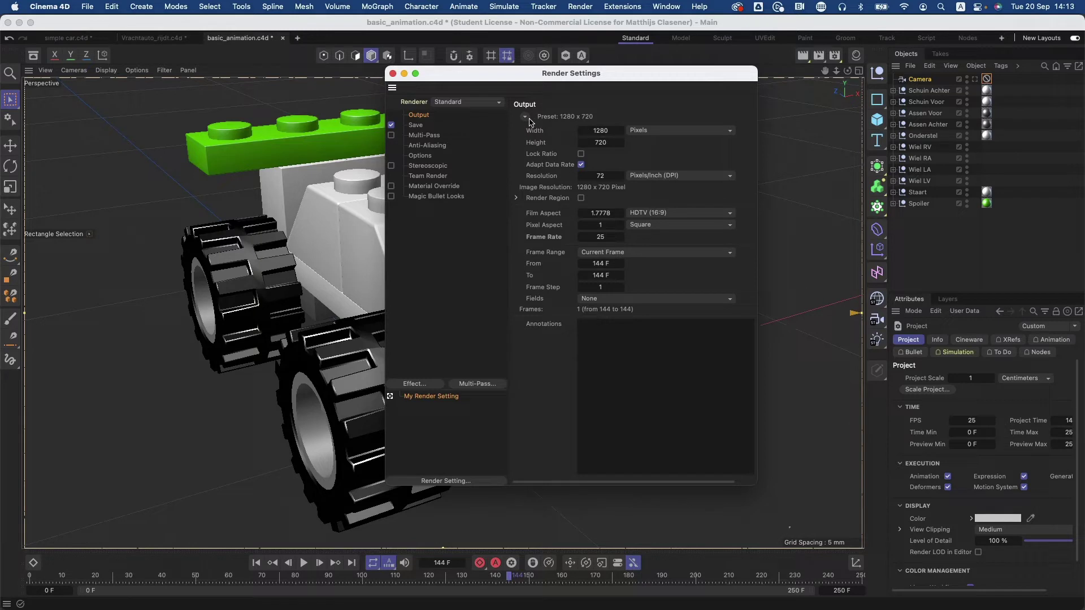
Apply the Film/Video HDTV 1080 25 preset (1920 x 1080) and move the current frame to 140
{"action": "left_click", "coordinate": [525, 117]}
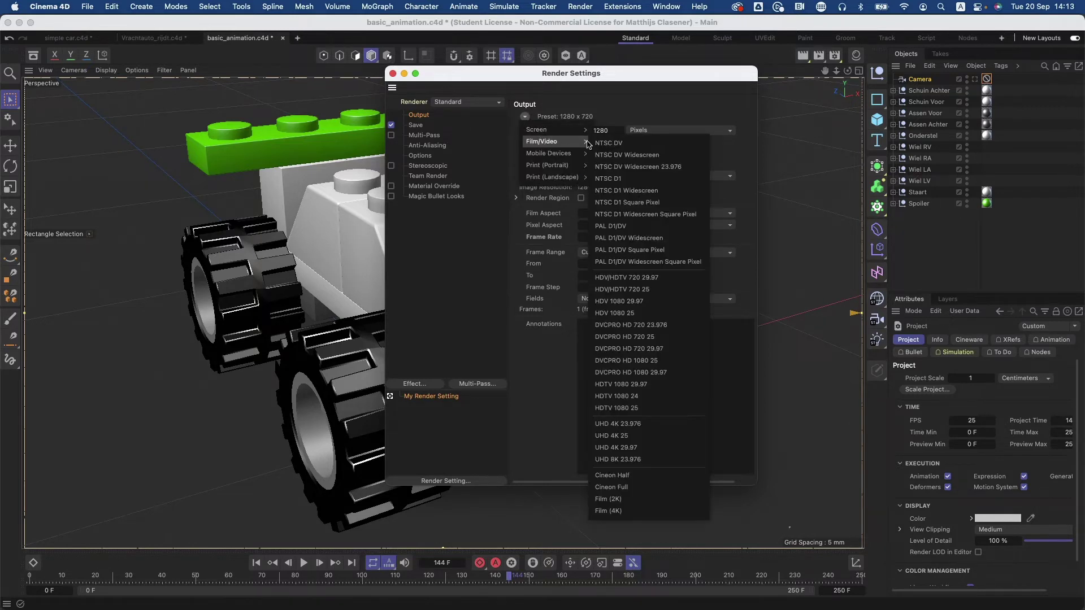
{"action": "mouse_move", "coordinate": [541, 141]}
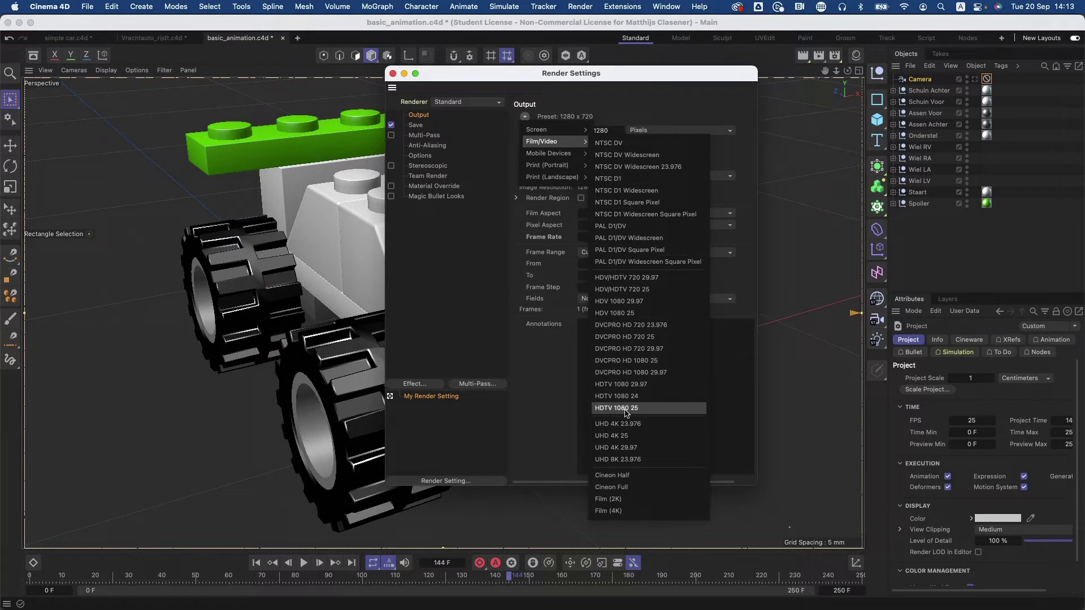
{"action": "left_click", "coordinate": [625, 412]}
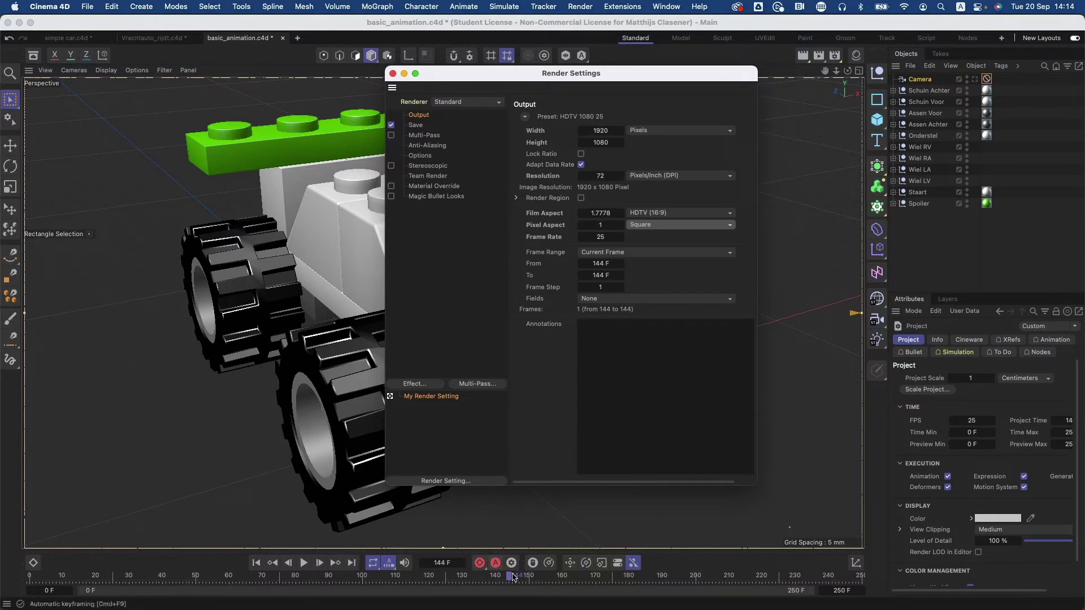
{"action": "mouse_move", "coordinate": [485, 577]}
{"action": "left_mouse_down"}
{"action": "mouse_move", "coordinate": [47, 576]}
{"action": "mouse_move", "coordinate": [498, 600]}
{"action": "left_mouse_up"}
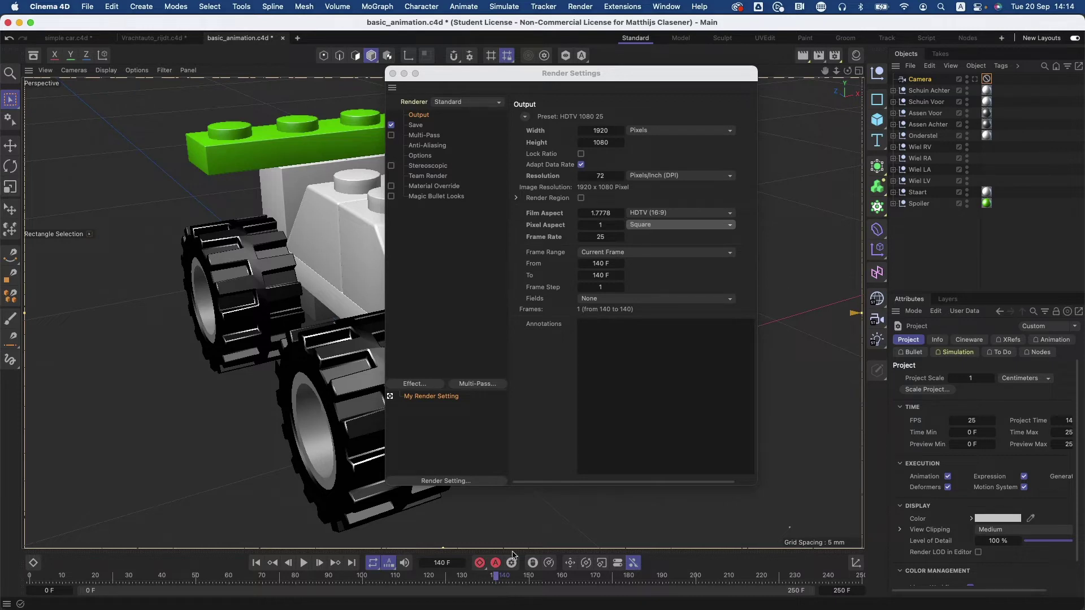
Set the frame range to Manual from 0 to 140 F, giving 141 frames
{"action": "left_click", "coordinate": [611, 254]}
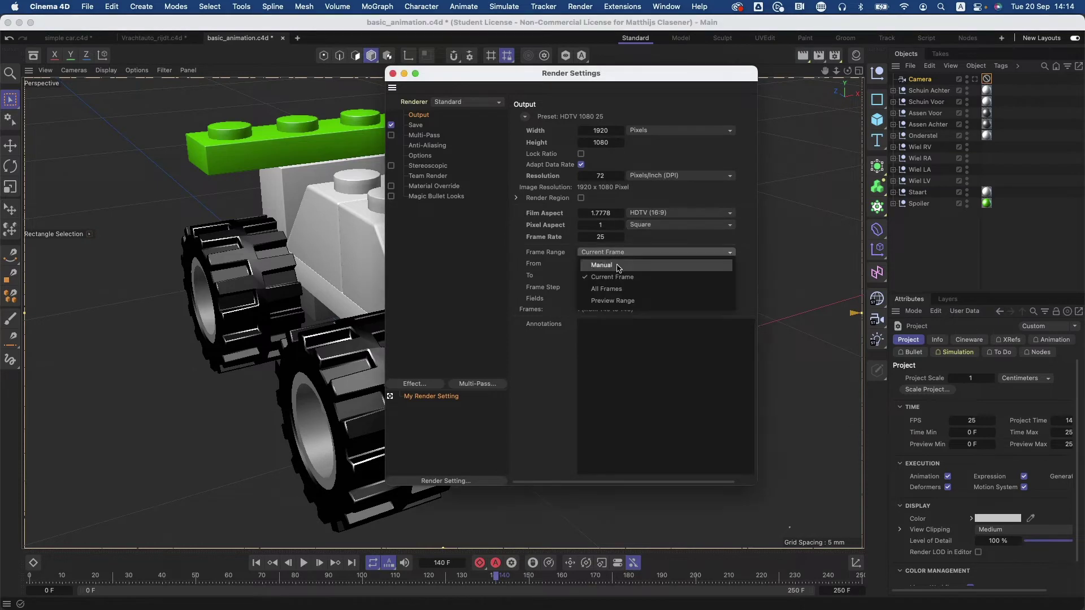
{"action": "left_click", "coordinate": [618, 269]}
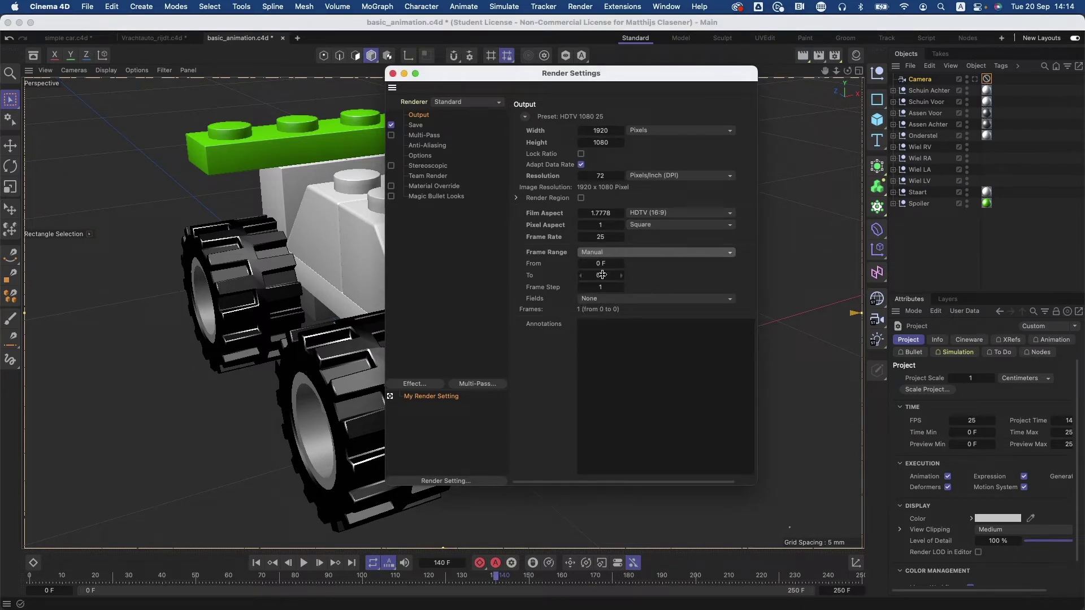
{"action": "left_click", "coordinate": [604, 275]}
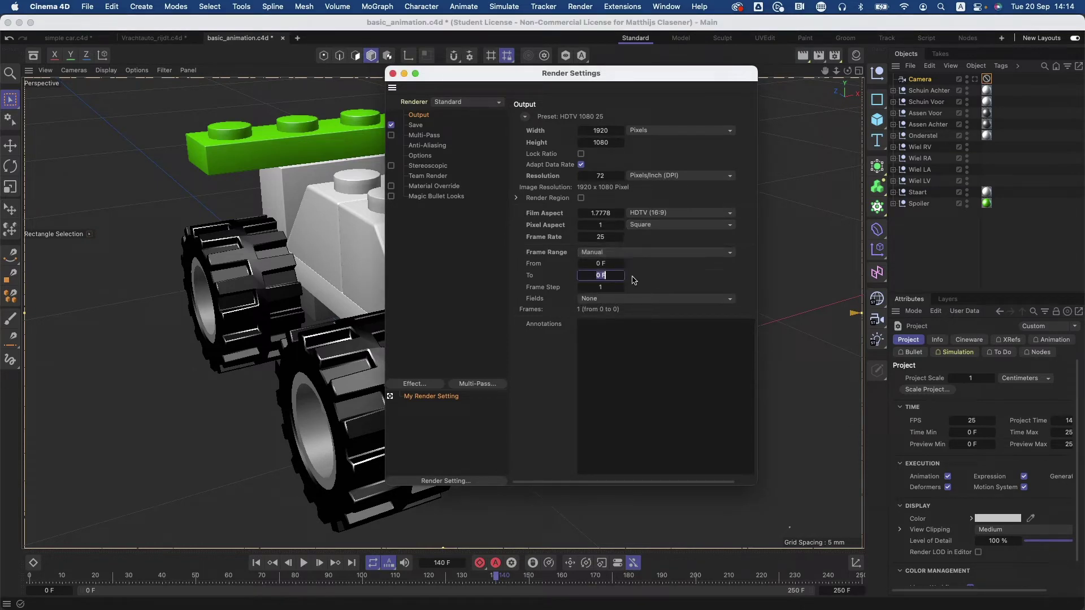
{"action": "type", "text": "140"}
{"action": "key", "text": "Return"}
On the Save page, browse for the render output location in the Lego Auto folder
{"action": "left_click", "coordinate": [419, 126]}
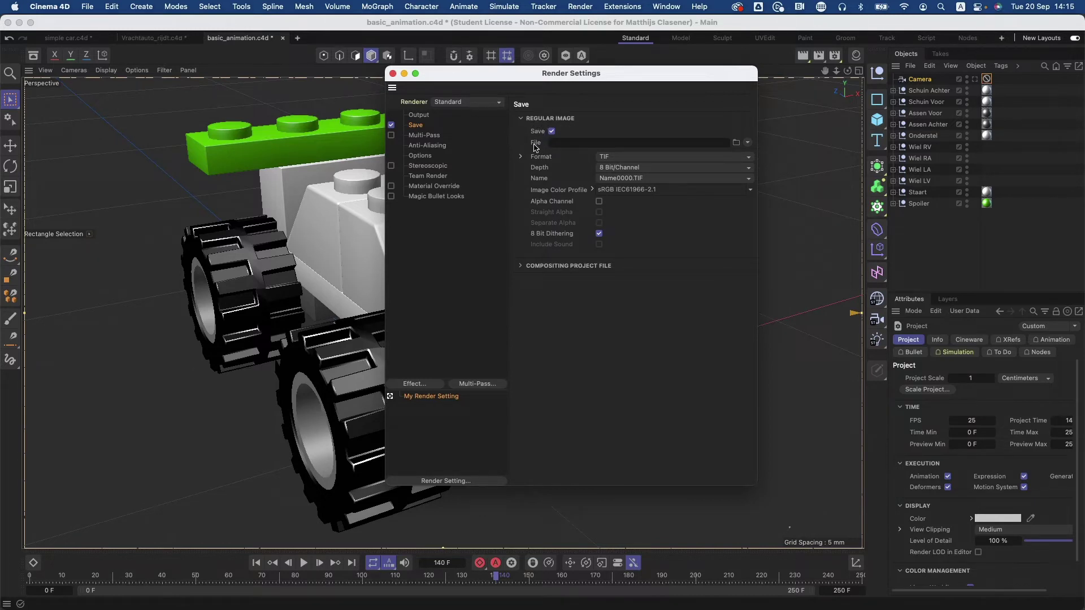
{"action": "left_click", "coordinate": [736, 144]}
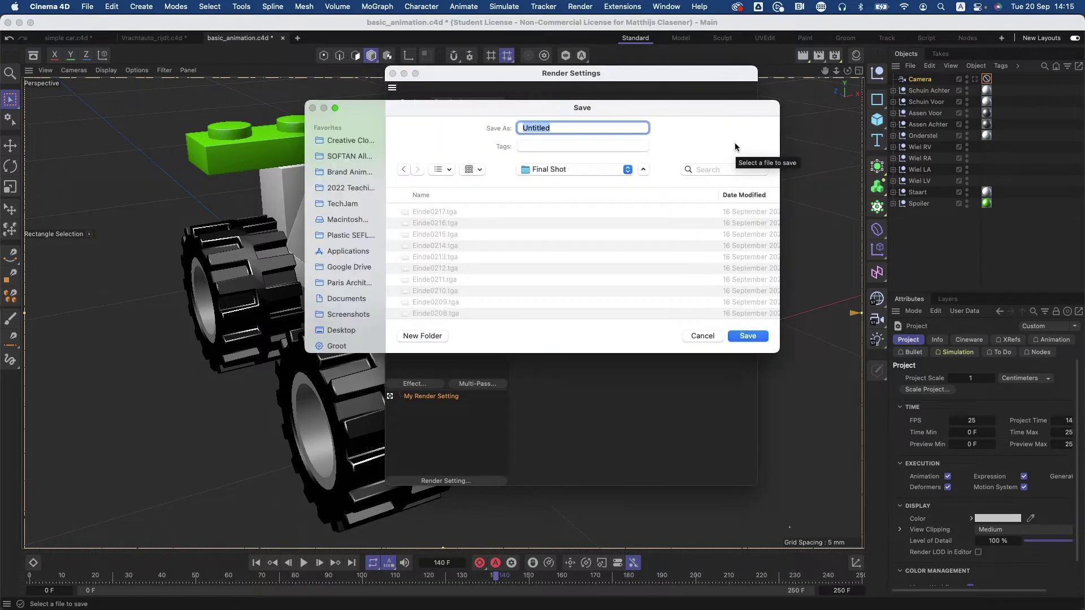
{"action": "left_click", "coordinate": [577, 172]}
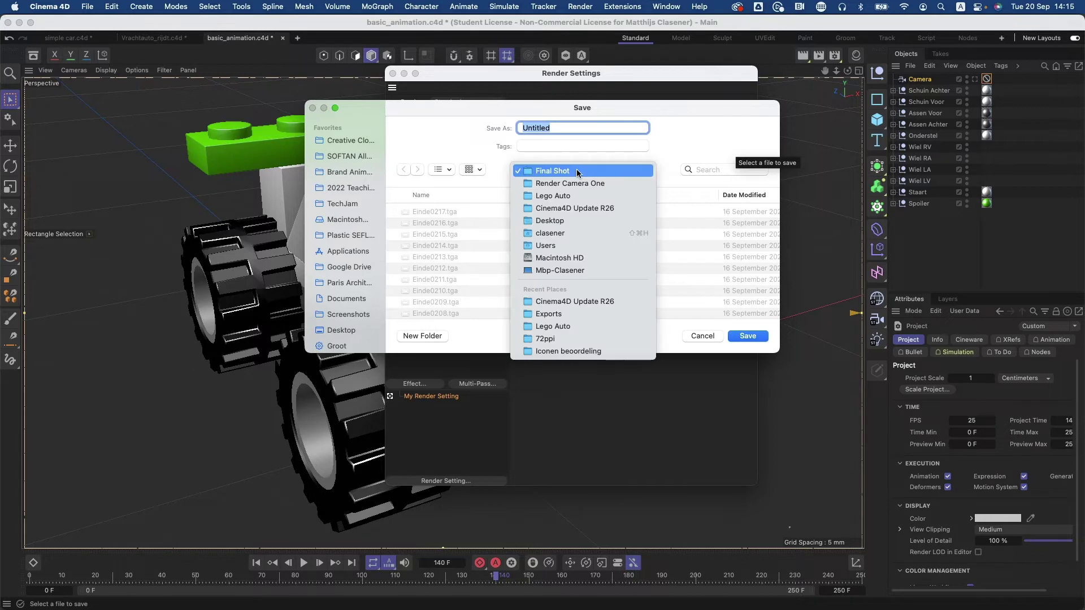
{"action": "left_click", "coordinate": [573, 195]}
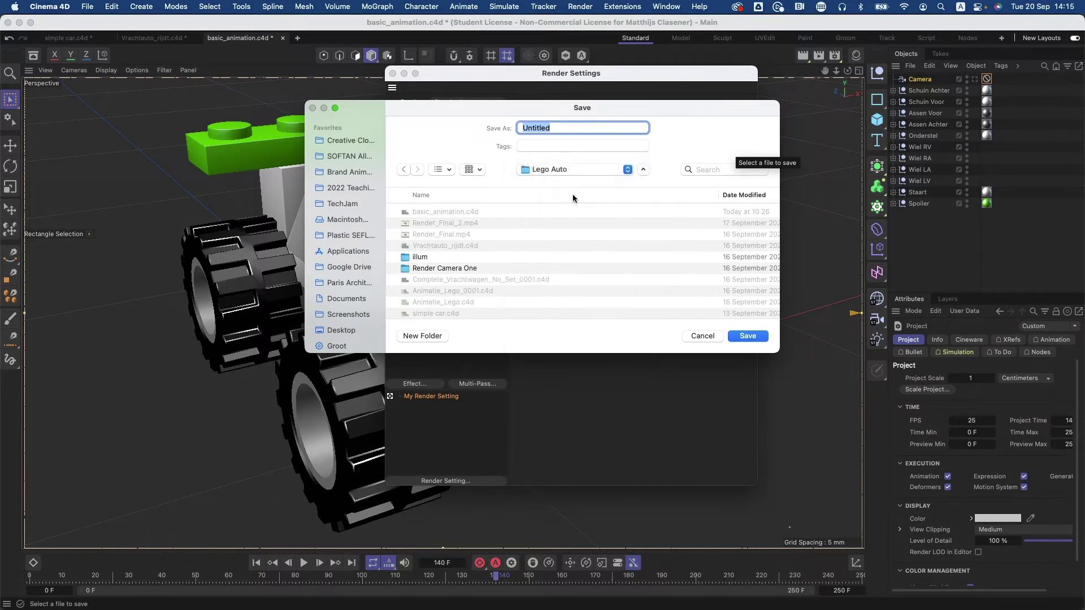
Create a 'Car Render' folder and save the output file there as 'Car Export'
{"action": "left_click", "coordinate": [433, 338]}
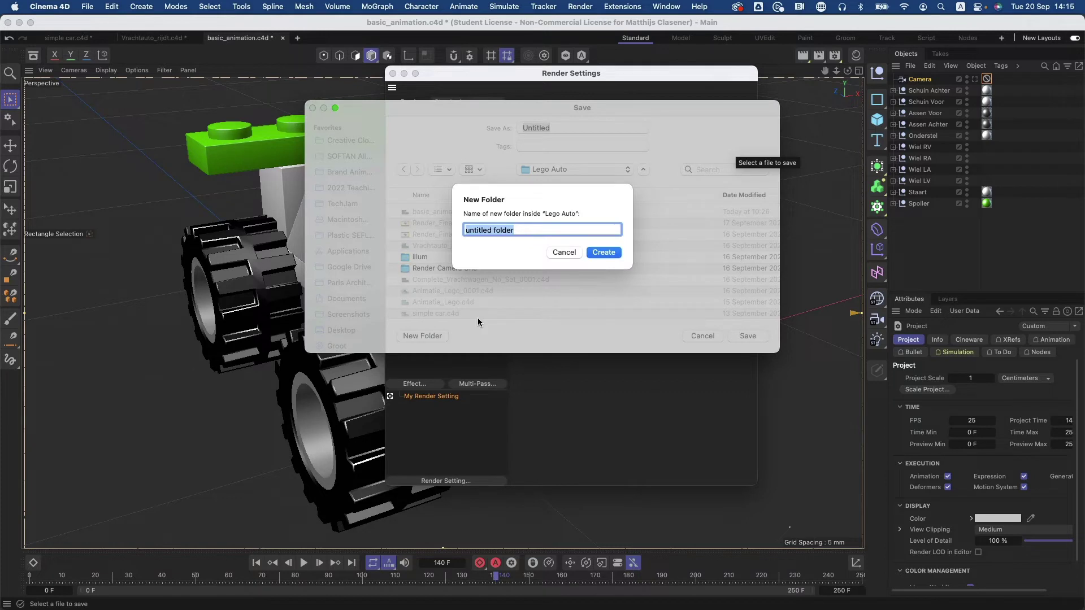
{"action": "type", "text": "Ca"}
{"action": "type", "text": " Rende"}
{"action": "key", "text": "BackSpace"}
{"action": "key", "text": "BackSpace"}
{"action": "key", "text": "BackSpace"}
{"action": "key", "text": "BackSpace"}
{"action": "type", "text": "ender"}
{"action": "left_click", "coordinate": [602, 253]}
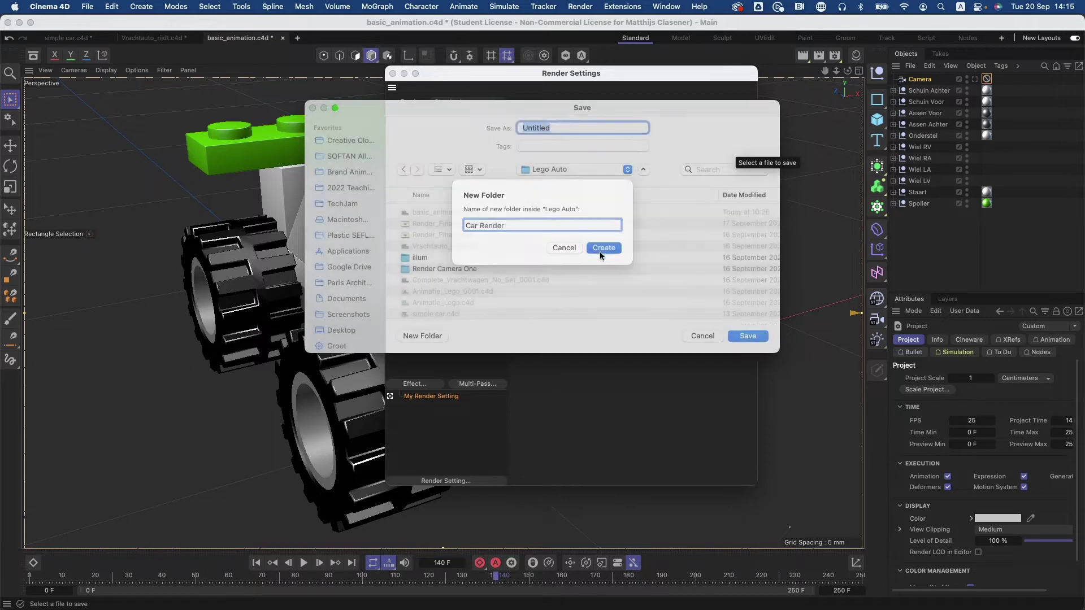
{"action": "type", "text": "C"}
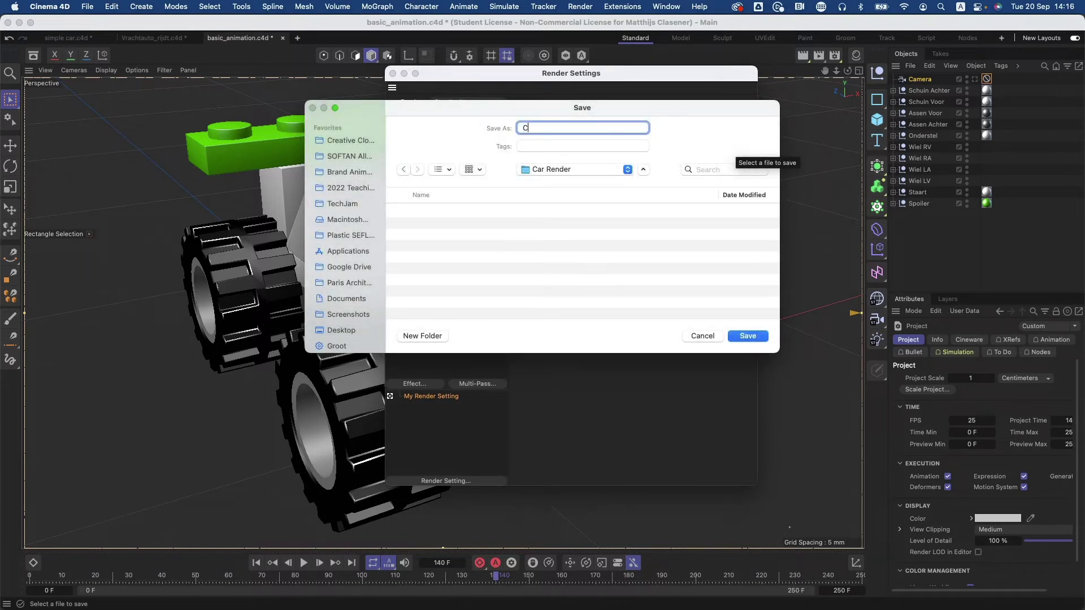
{"action": "type", "text": "ar Export"}
{"action": "left_click", "coordinate": [748, 337]}
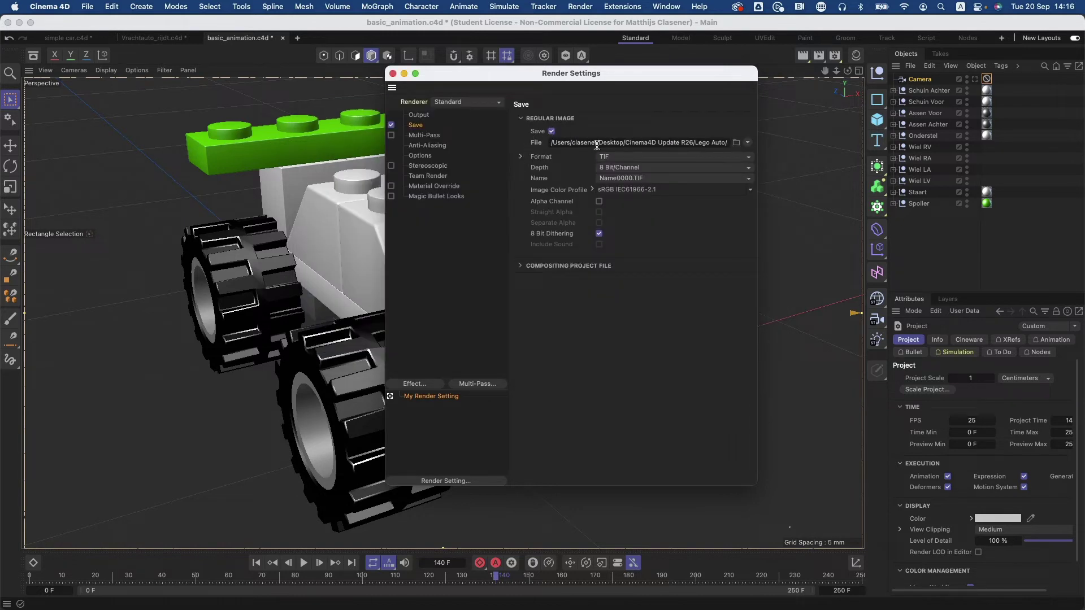
Change the save format from TIF to TGA with Alpha Channel enabled
{"action": "left_click", "coordinate": [622, 160]}
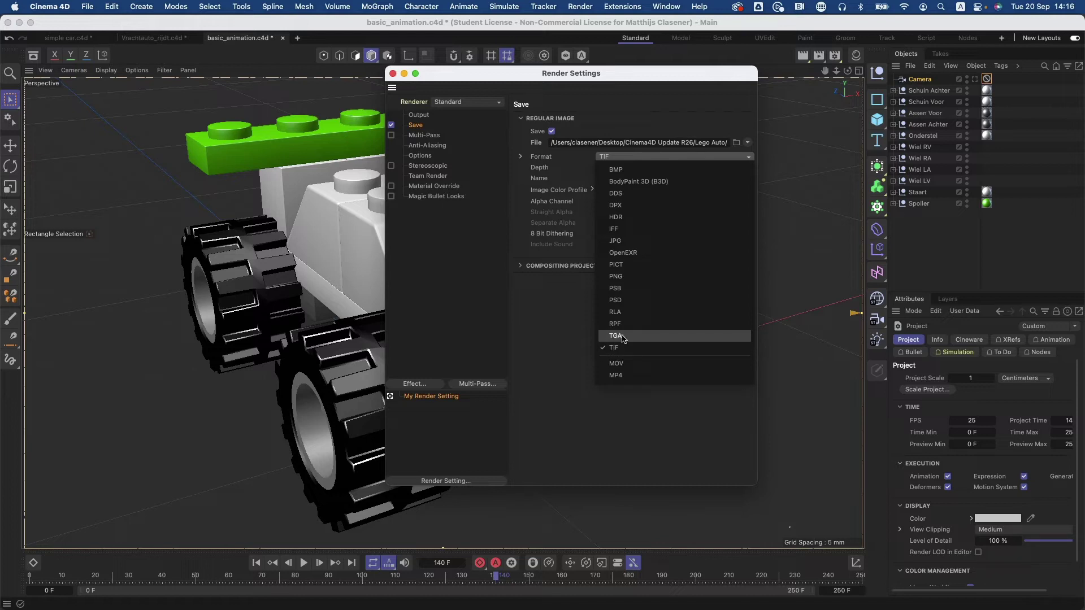
{"action": "left_click", "coordinate": [616, 336]}
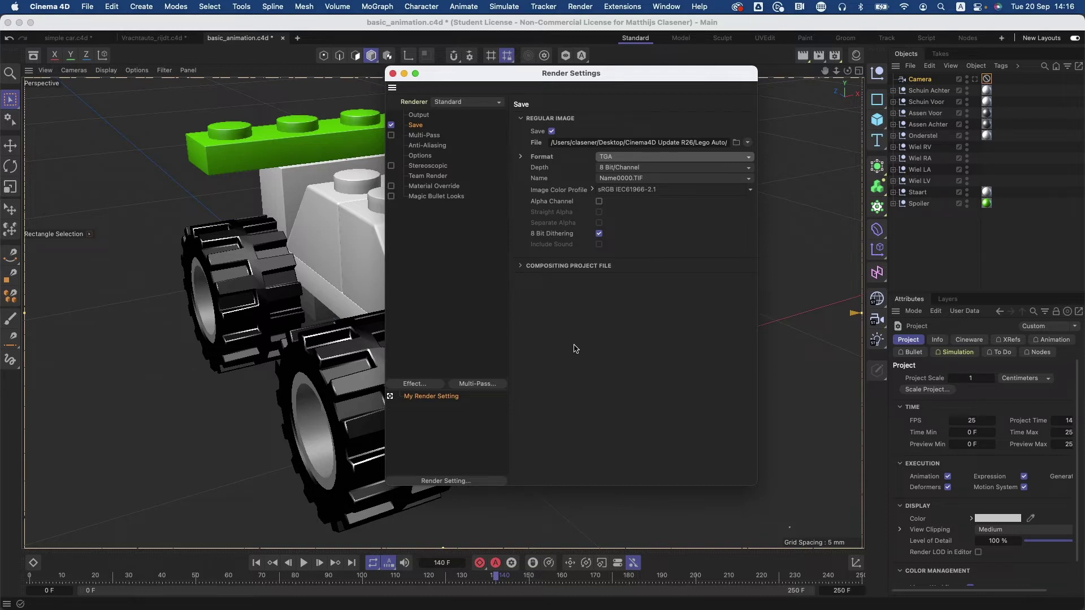
{"action": "left_click", "coordinate": [613, 157]}
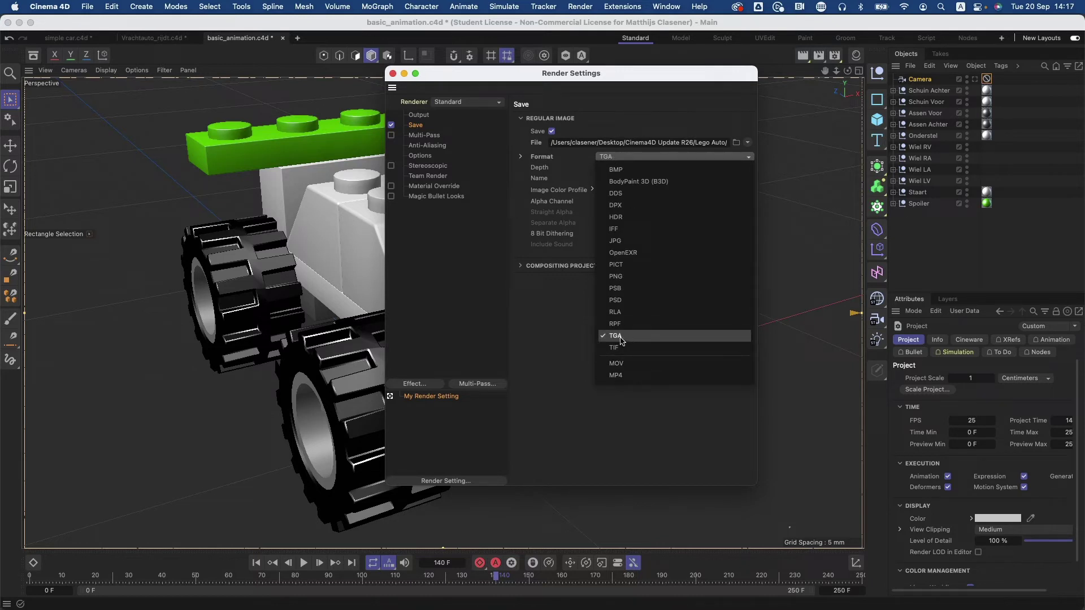
{"action": "left_click", "coordinate": [621, 338]}
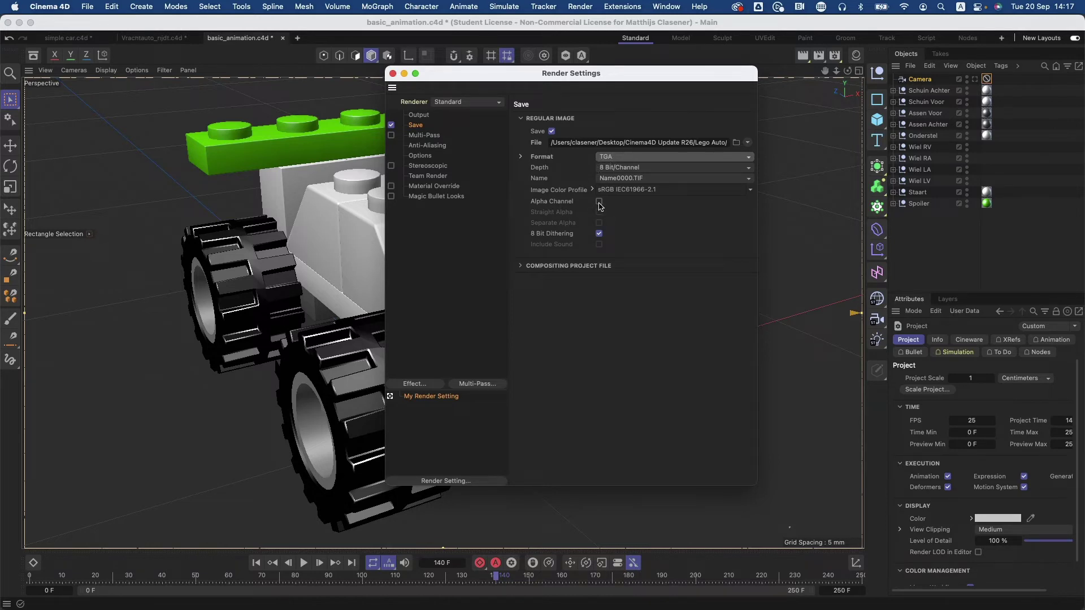
{"action": "left_click", "coordinate": [599, 202]}
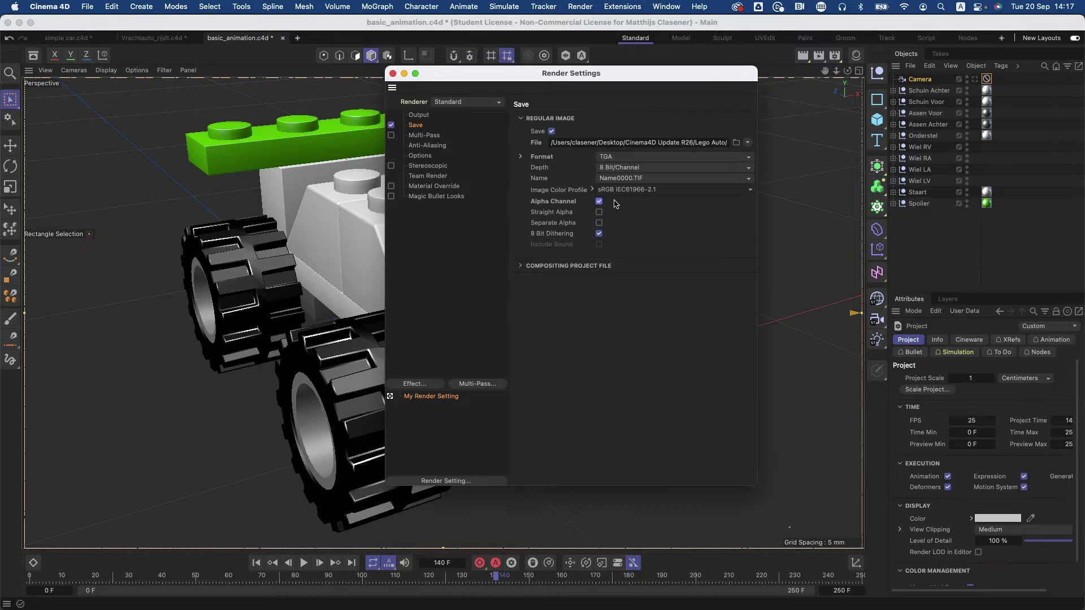
{"action": "mouse_move", "coordinate": [516, 76]}
{"action": "left_mouse_down"}
{"action": "mouse_move", "coordinate": [832, 179]}
{"action": "mouse_move", "coordinate": [861, 199]}
{"action": "left_mouse_up"}
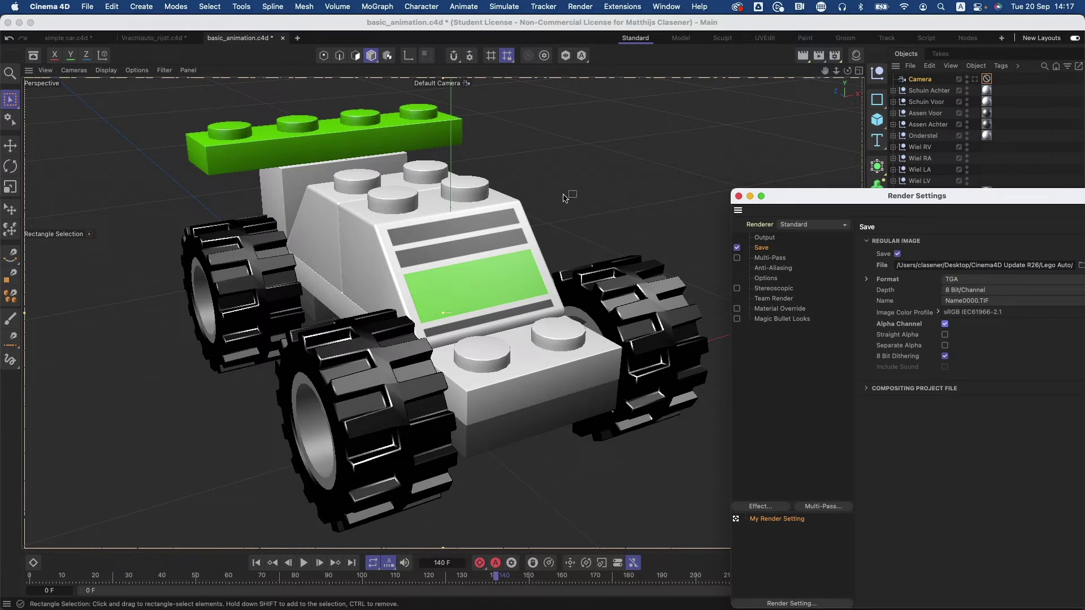
Close the Render Settings window and start rendering the car animation in the Picture Viewer
{"action": "left_click_drag", "start_coordinate": [798, 197], "coordinate": [457, 98]}
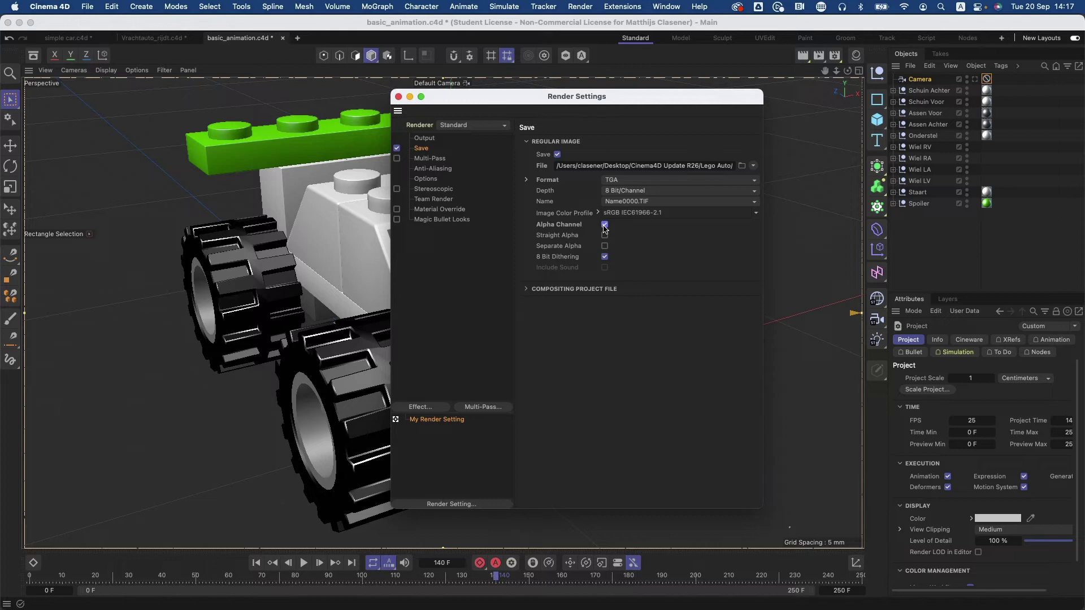
{"action": "left_click", "coordinate": [399, 99]}
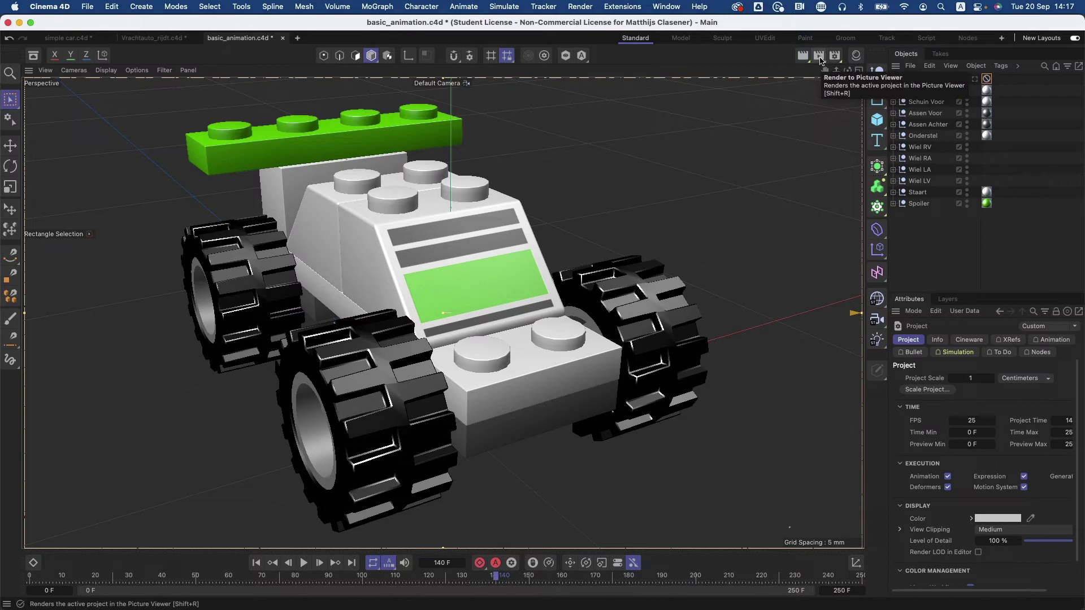
{"action": "left_click", "coordinate": [821, 59]}
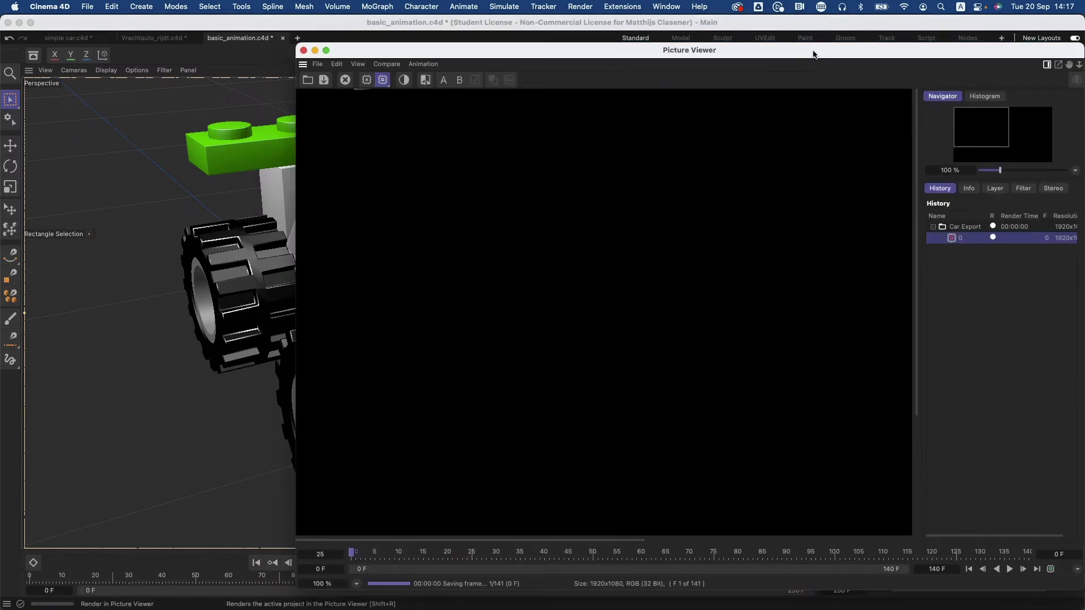
Reposition the Picture Viewer and zoom out so the whole rendering frame fits
{"action": "mouse_move", "coordinate": [796, 42]}
{"action": "left_mouse_down"}
{"action": "mouse_move", "coordinate": [690, 28]}
{"action": "mouse_move", "coordinate": [684, 38]}
{"action": "left_mouse_up"}
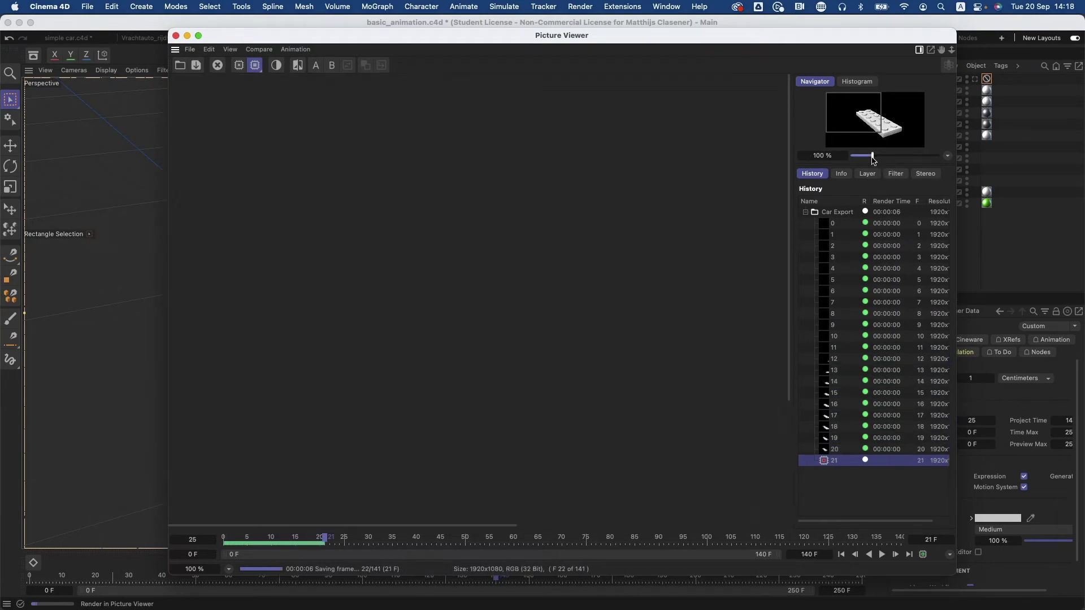
{"action": "left_click_drag", "start_coordinate": [872, 156], "coordinate": [868, 160]}
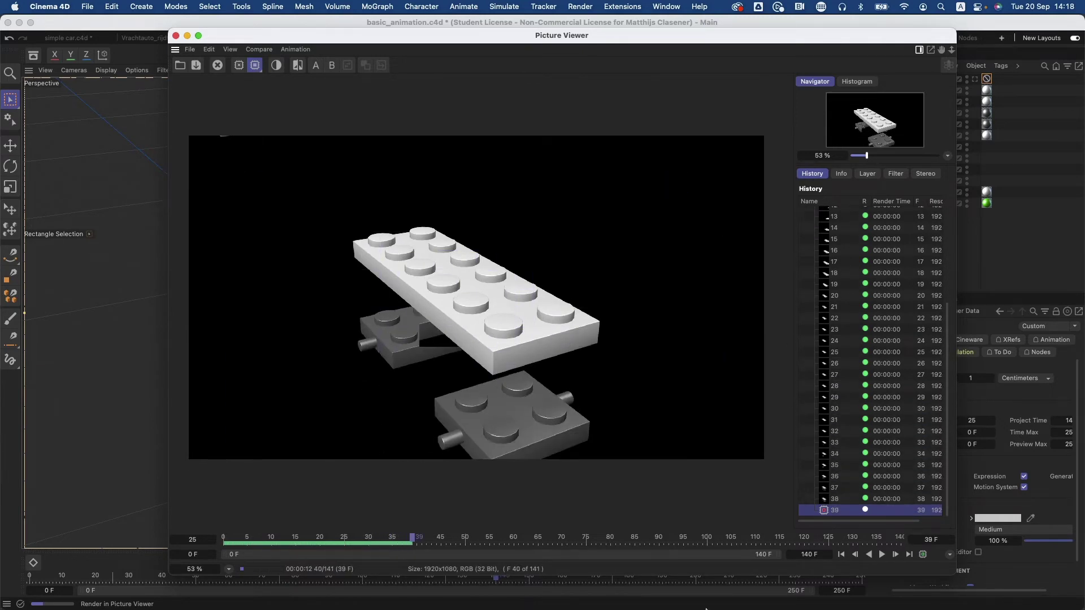
Open the Car Render folder and scroll through the rendered Car Export TGA frames
{"action": "left_click", "coordinate": [508, 592]}
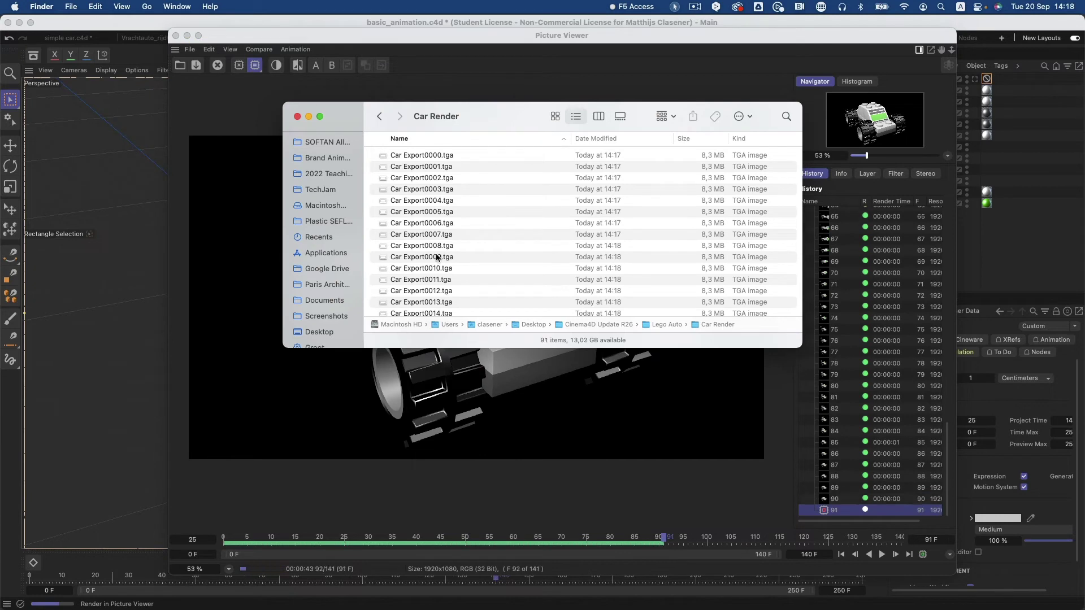
{"action": "scroll", "coordinate": [435, 253], "scroll_direction": "down", "scroll_amount": 5}
{"action": "scroll", "coordinate": [435, 257], "scroll_direction": "down", "scroll_amount": 15}
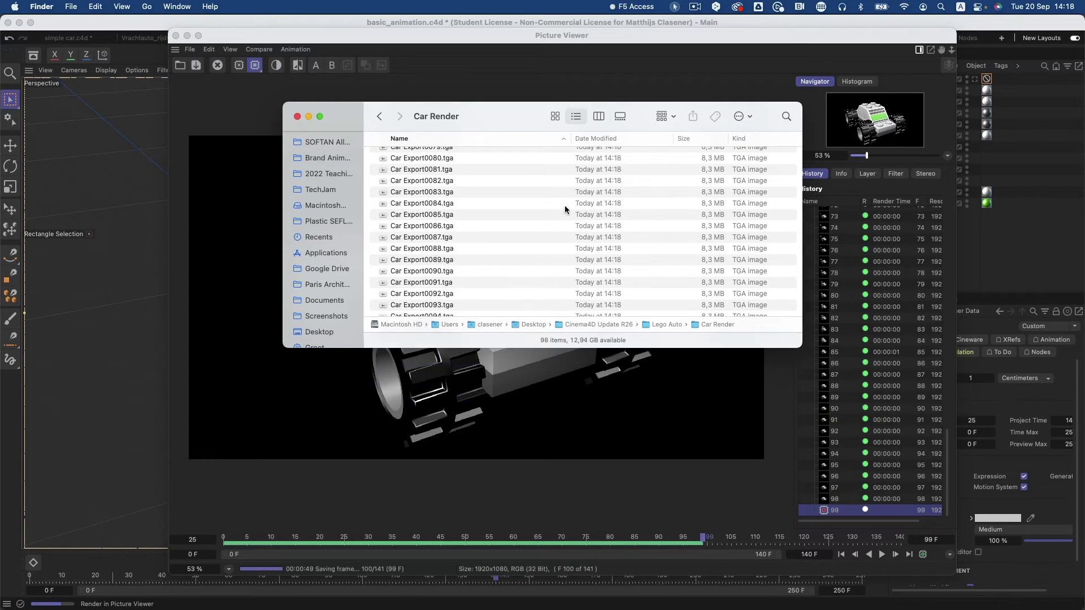
{"action": "scroll", "coordinate": [565, 207], "scroll_direction": "down", "scroll_amount": 2}
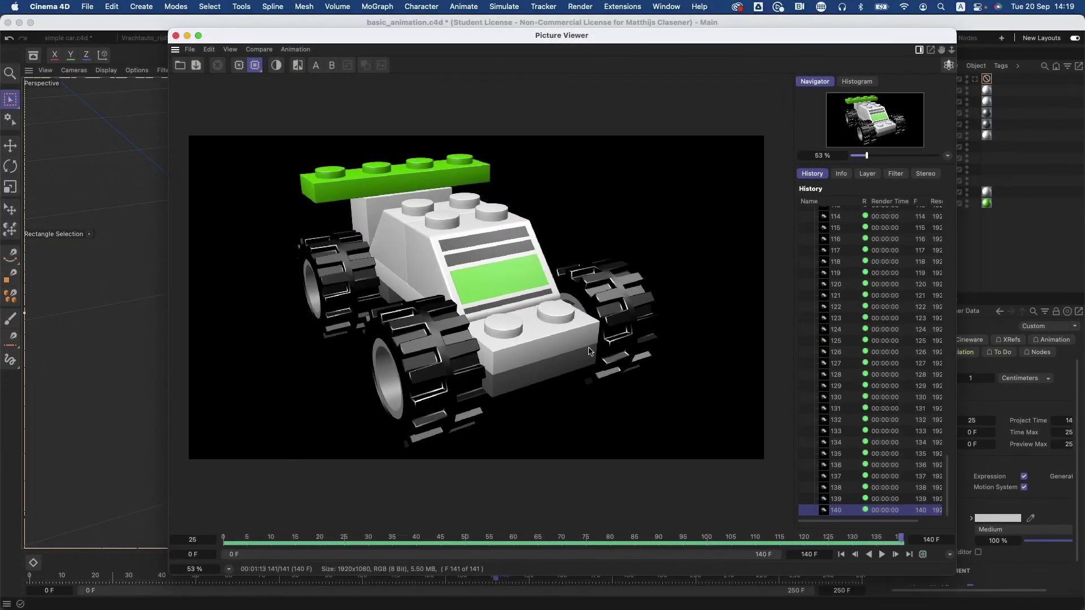
{"action": "mouse_move", "coordinate": [588, 606]}
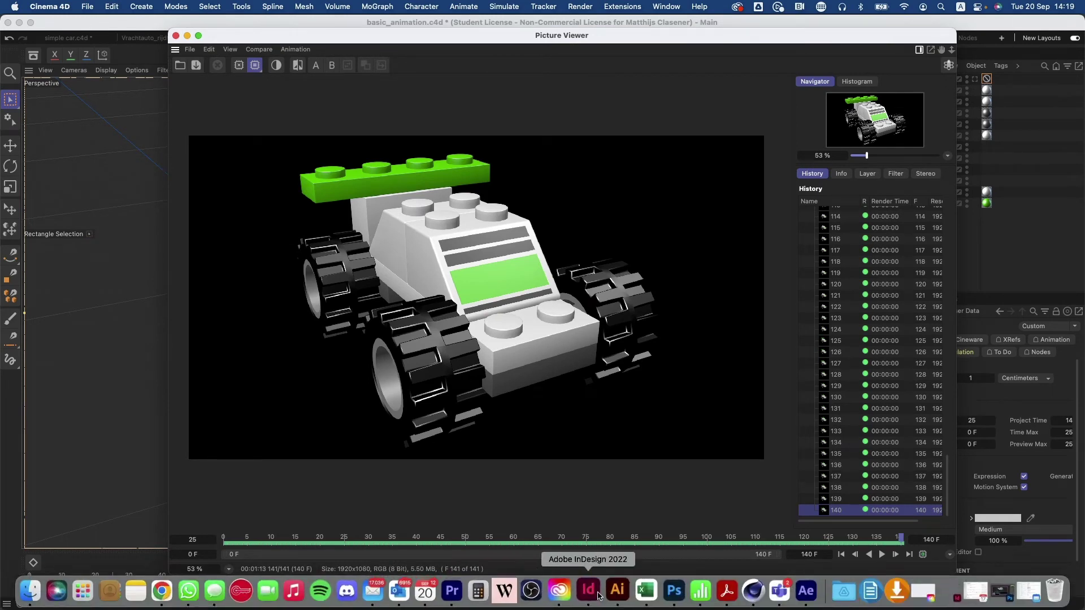
Switch to After Effects 2022, showing an empty Untitled Project
{"action": "left_click", "coordinate": [799, 596]}
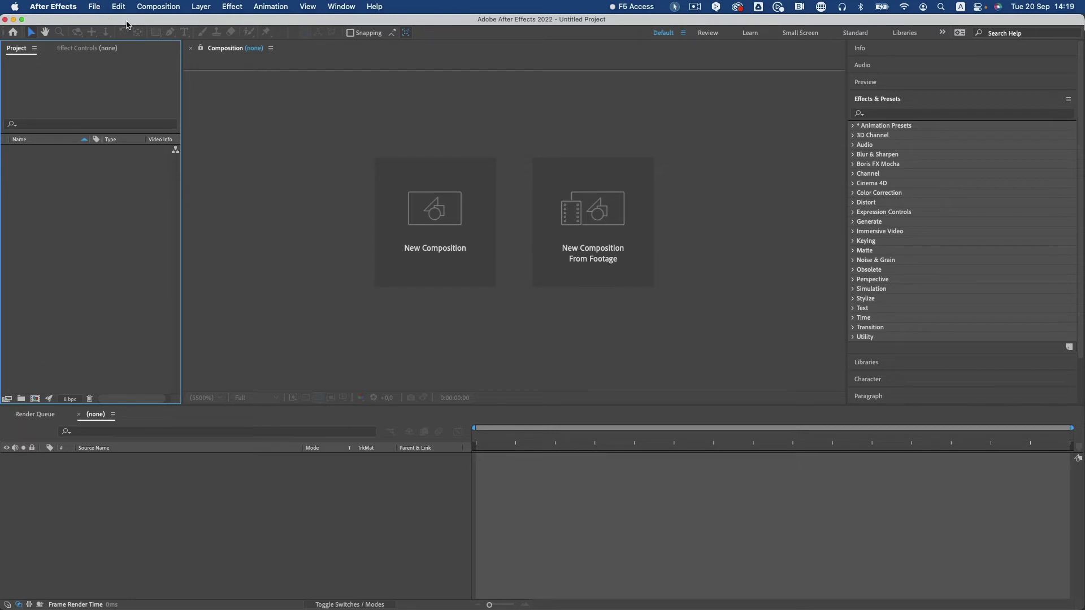
Import Car Export0000.tga as a Targa sequence covering frames 0000–0140
{"action": "left_click", "coordinate": [94, 7]}
{"action": "mouse_move", "coordinate": [118, 172]}
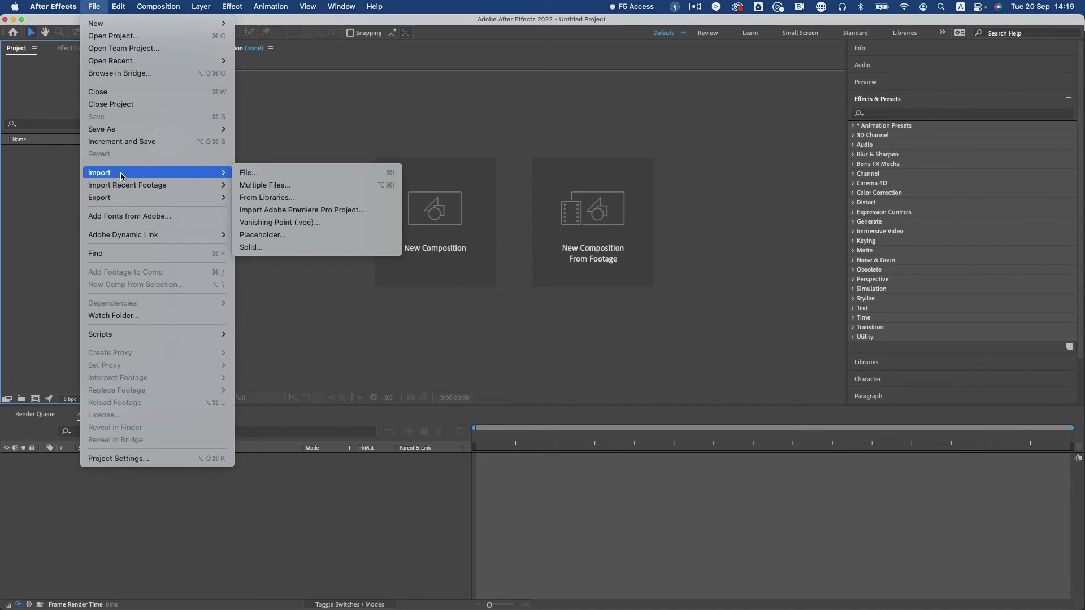
{"action": "left_click", "coordinate": [274, 175]}
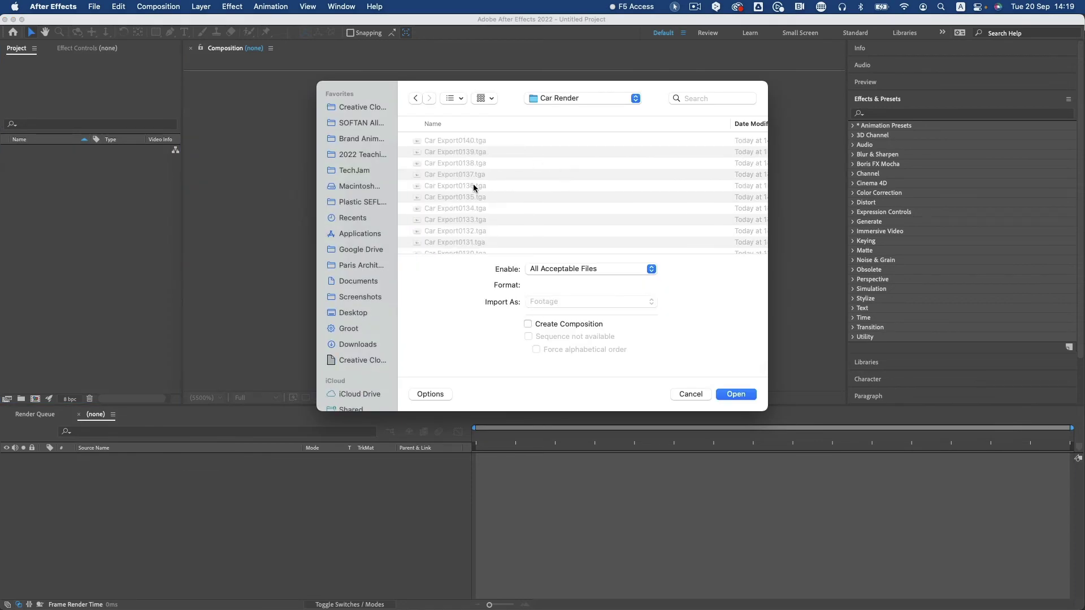
{"action": "scroll", "coordinate": [473, 187], "scroll_direction": "down", "scroll_amount": 20}
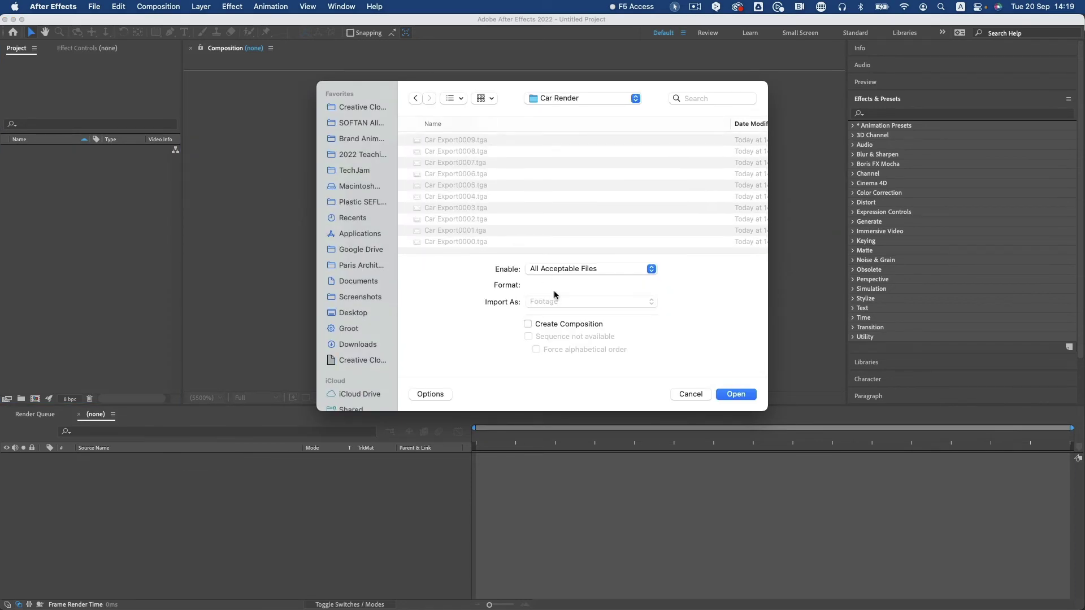
{"action": "left_click", "coordinate": [454, 243]}
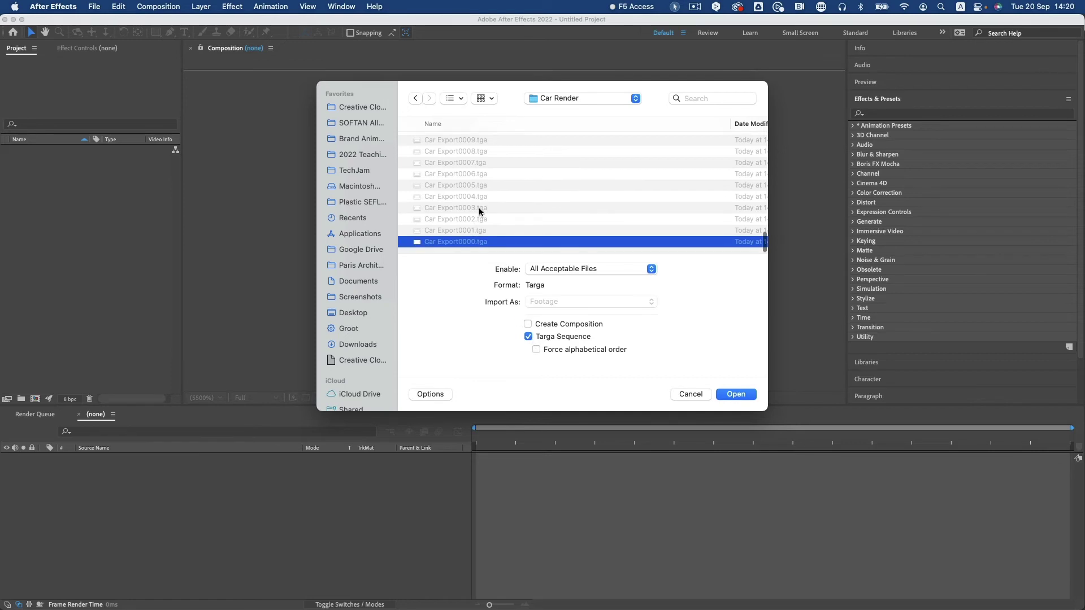
{"action": "scroll", "coordinate": [479, 212], "scroll_direction": "down", "scroll_amount": 2}
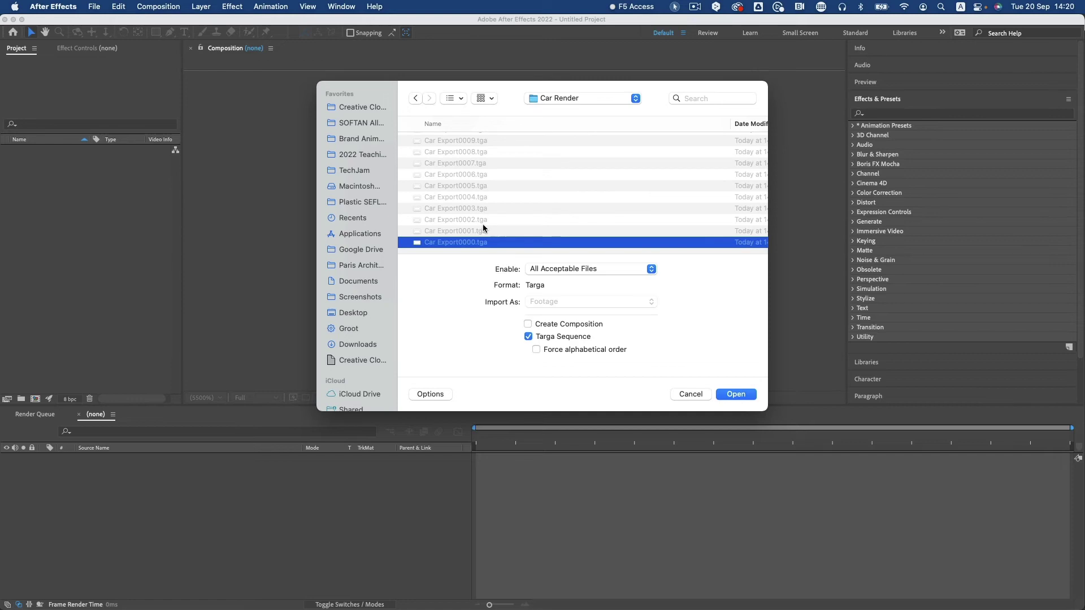
{"action": "left_click", "coordinate": [737, 394]}
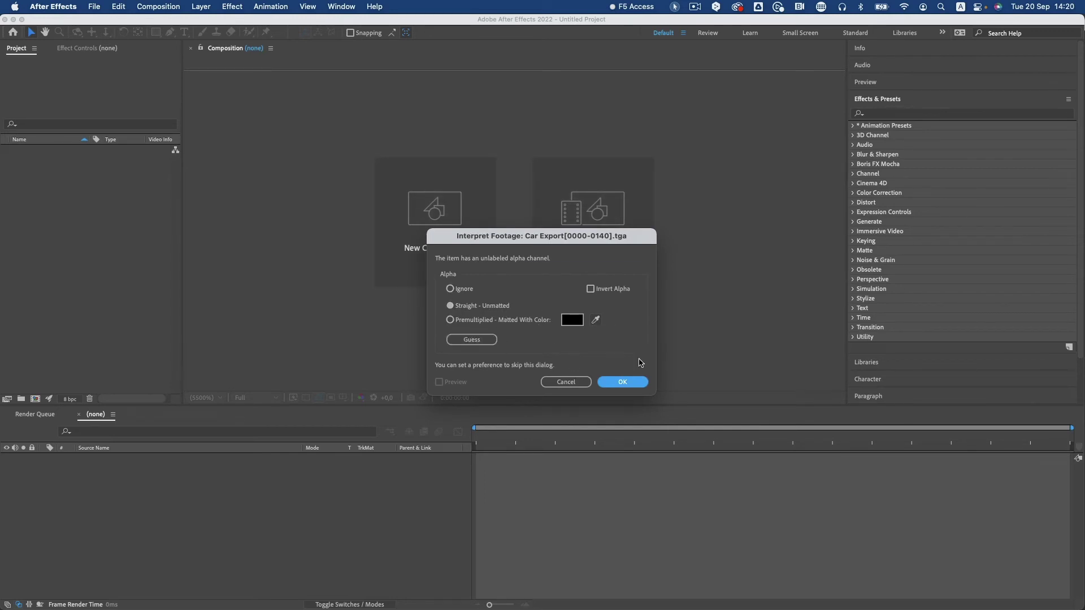
Accept the alpha interpretation and build a 1920x1080, 30 fps Car Export composition viewed at full resolution
{"action": "left_click", "coordinate": [622, 382]}
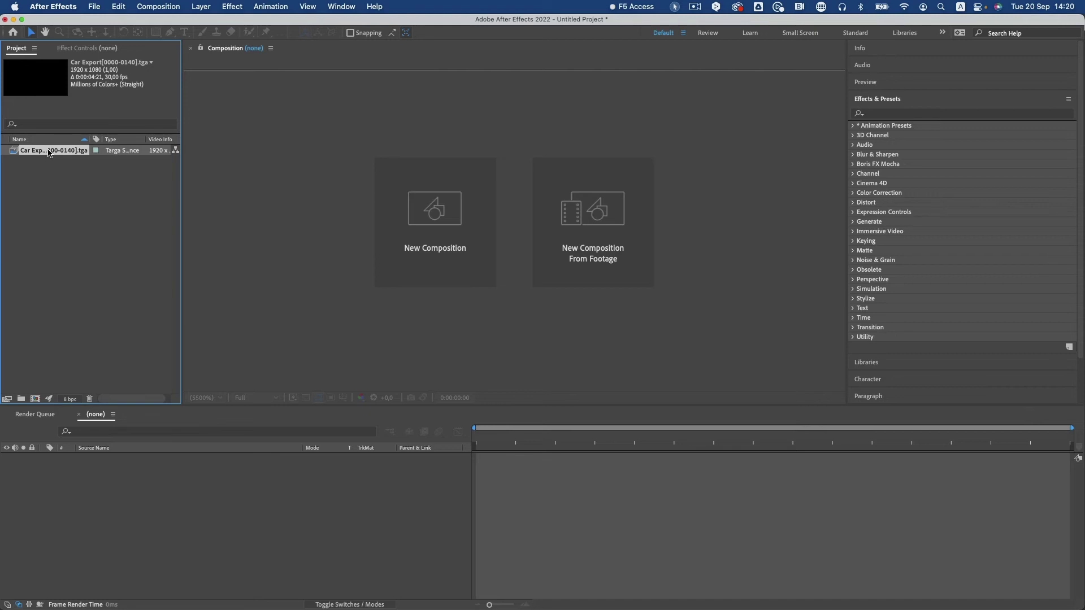
{"action": "left_click_drag", "start_coordinate": [49, 153], "coordinate": [87, 524]}
{"action": "left_click", "coordinate": [716, 436]}
{"action": "key", "text": "super+j"}
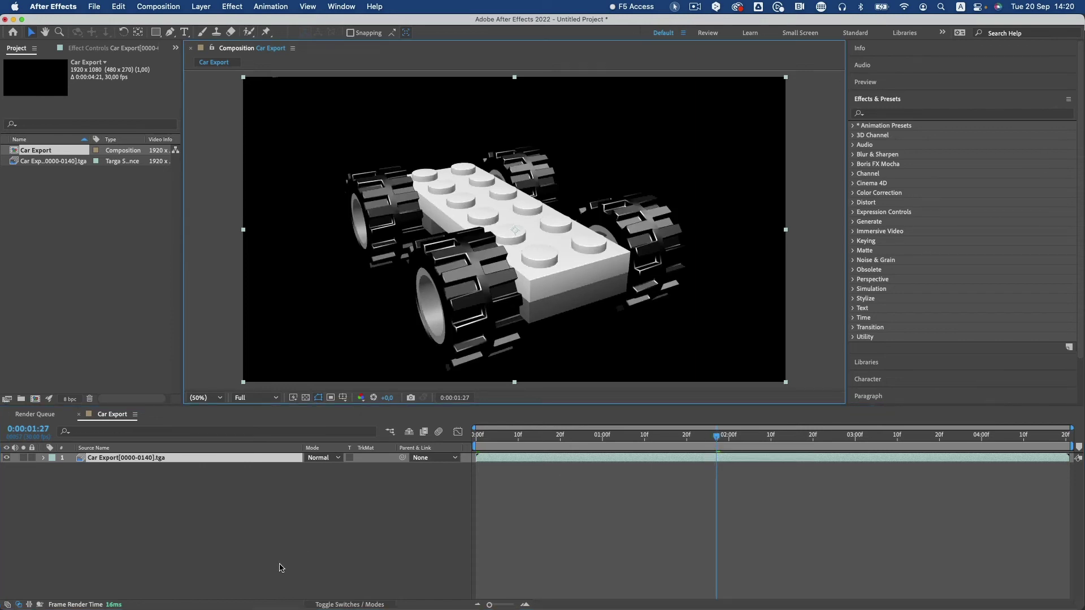
{"action": "left_click", "coordinate": [258, 548]}
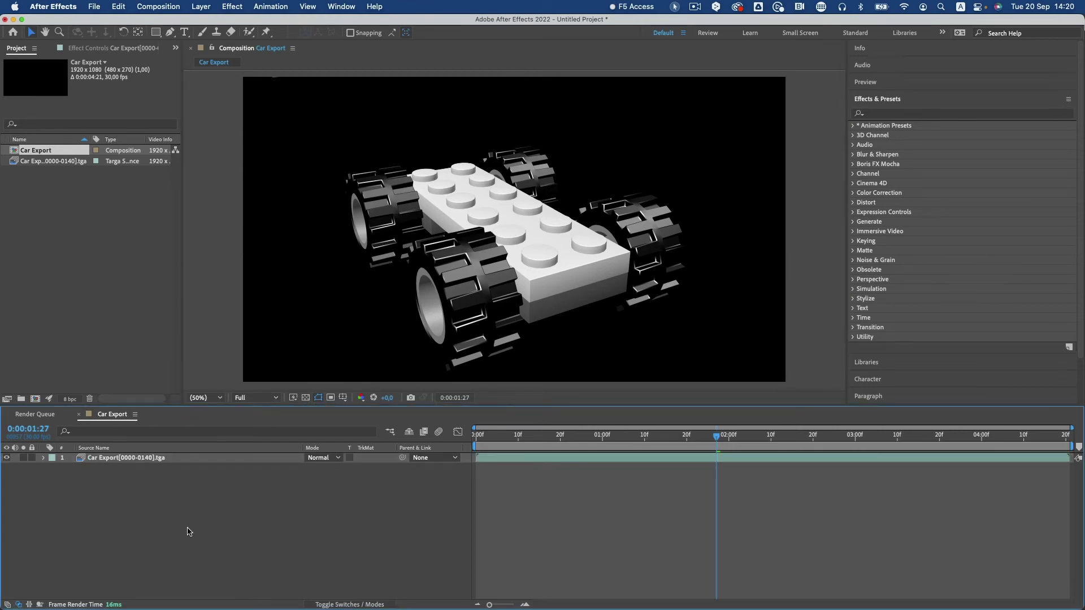
{"action": "left_click", "coordinate": [201, 6]}
{"action": "mouse_move", "coordinate": [246, 22]}
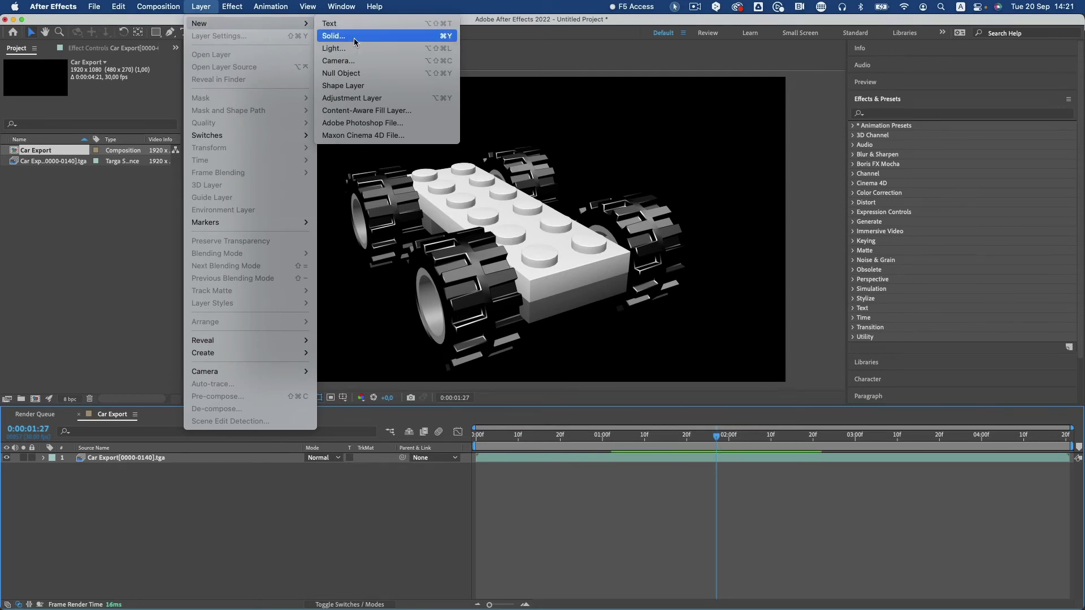
Add a 1920x1080 solid, Royal Blue Solid 1, coloured light blue 00C0FF
{"action": "left_click", "coordinate": [356, 38]}
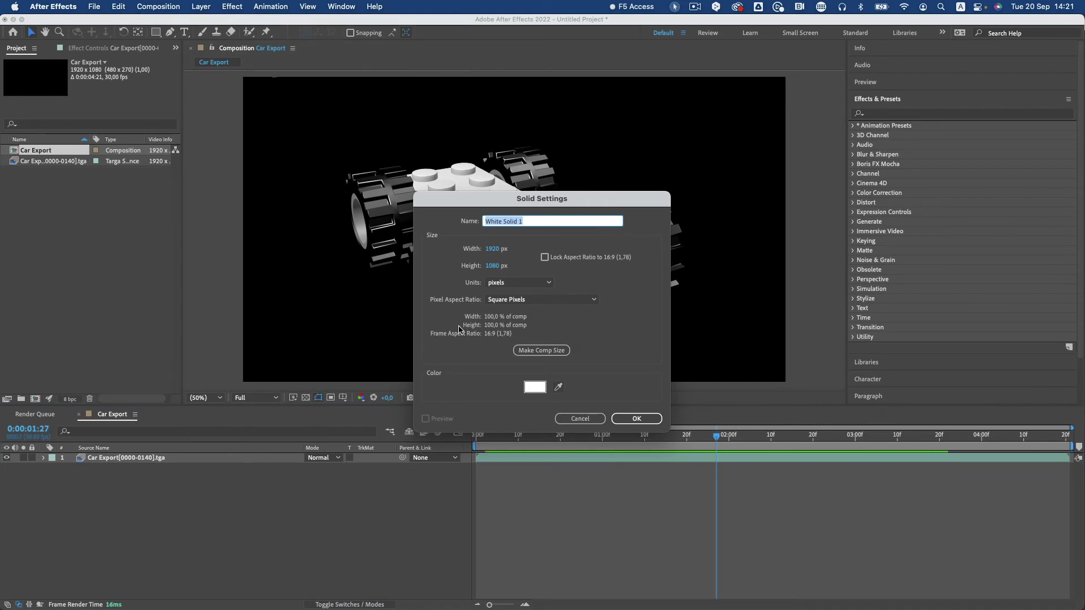
{"action": "left_click", "coordinate": [537, 394]}
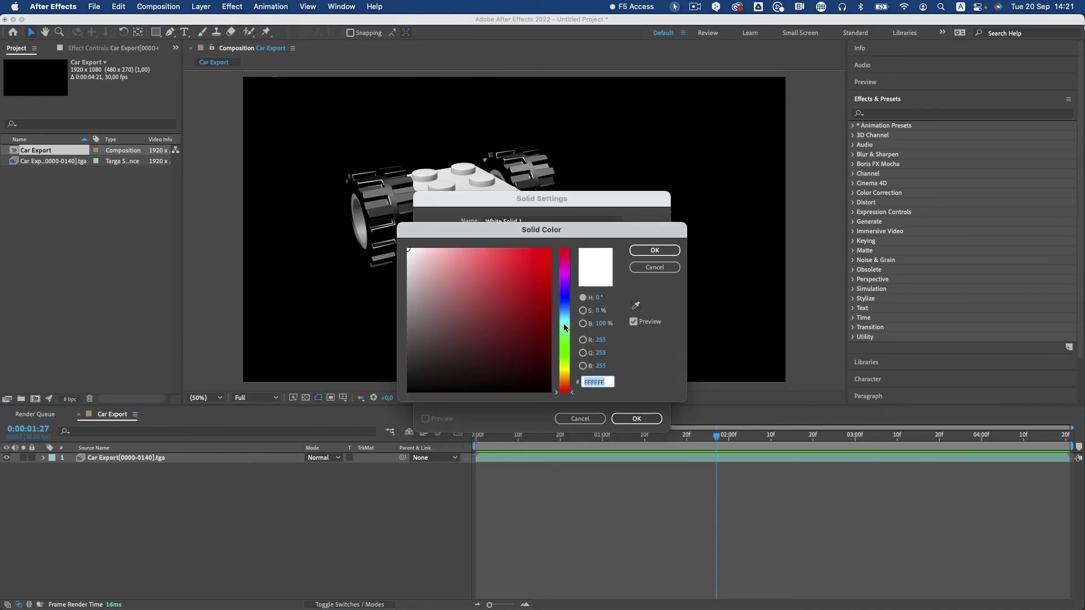
{"action": "left_click", "coordinate": [565, 314]}
{"action": "left_click_drag", "start_coordinate": [545, 286], "coordinate": [552, 248]}
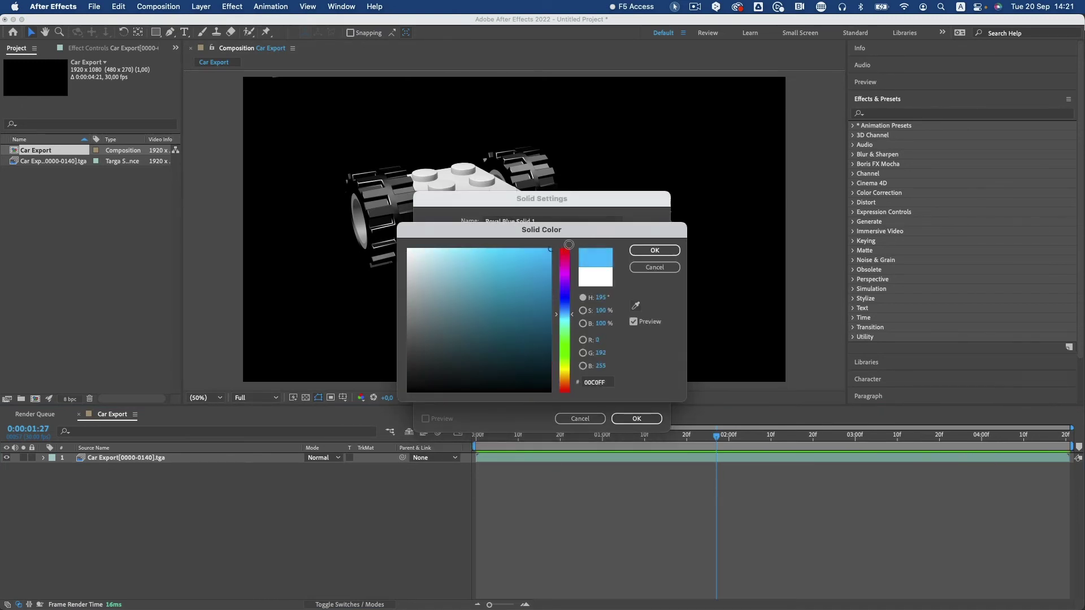
{"action": "left_click", "coordinate": [644, 252]}
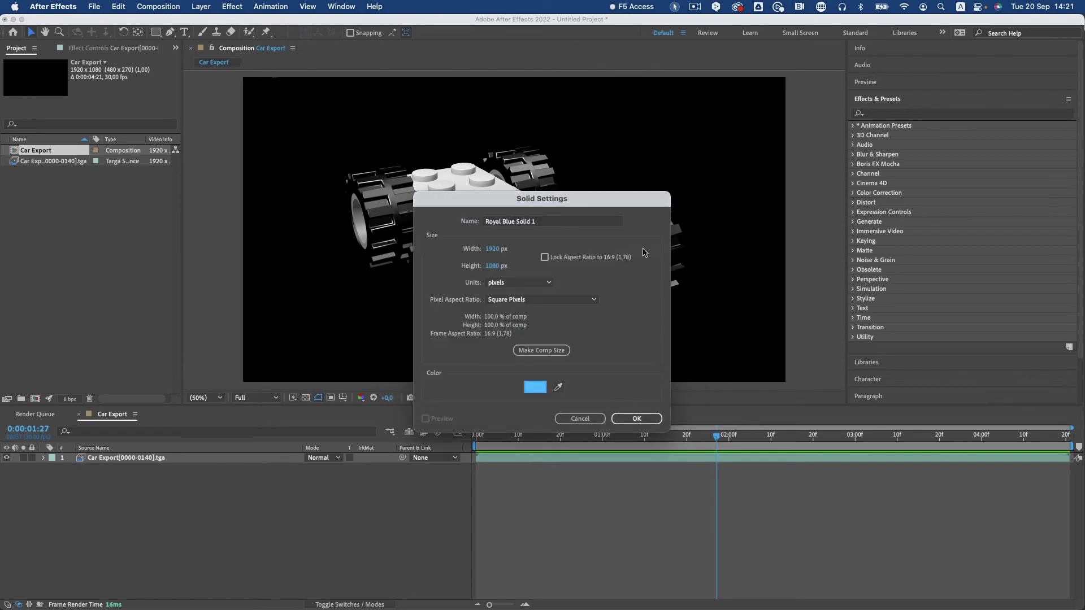
{"action": "left_click", "coordinate": [633, 419]}
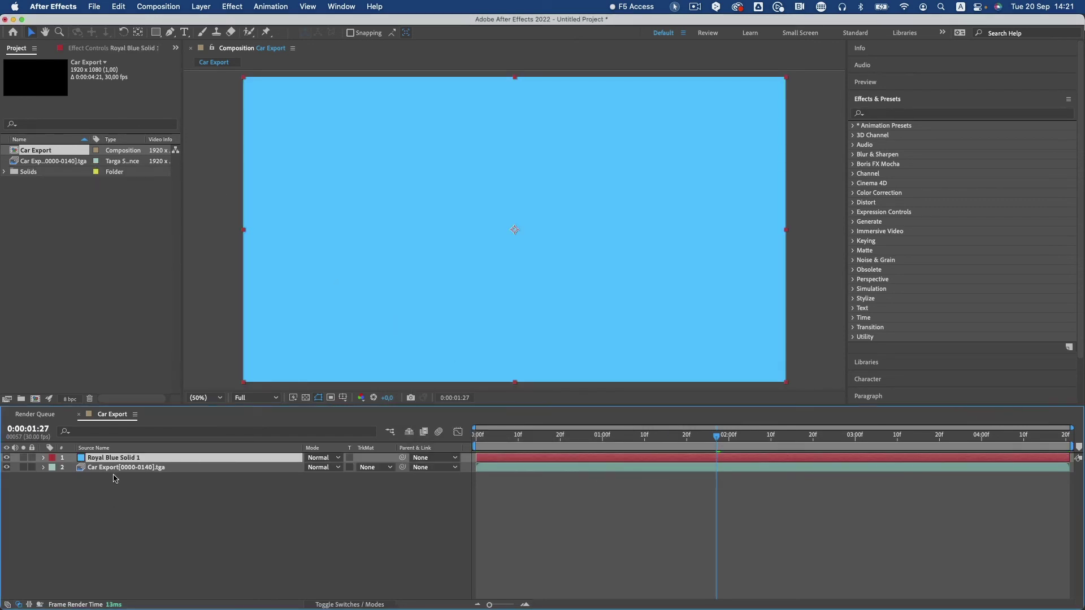
Move Royal Blue Solid 1 beneath the Car Export TGA layer, then scrub to an earlier frame
{"action": "left_click_drag", "start_coordinate": [110, 462], "coordinate": [119, 467]}
{"action": "left_click_drag", "start_coordinate": [122, 482], "coordinate": [123, 483]}
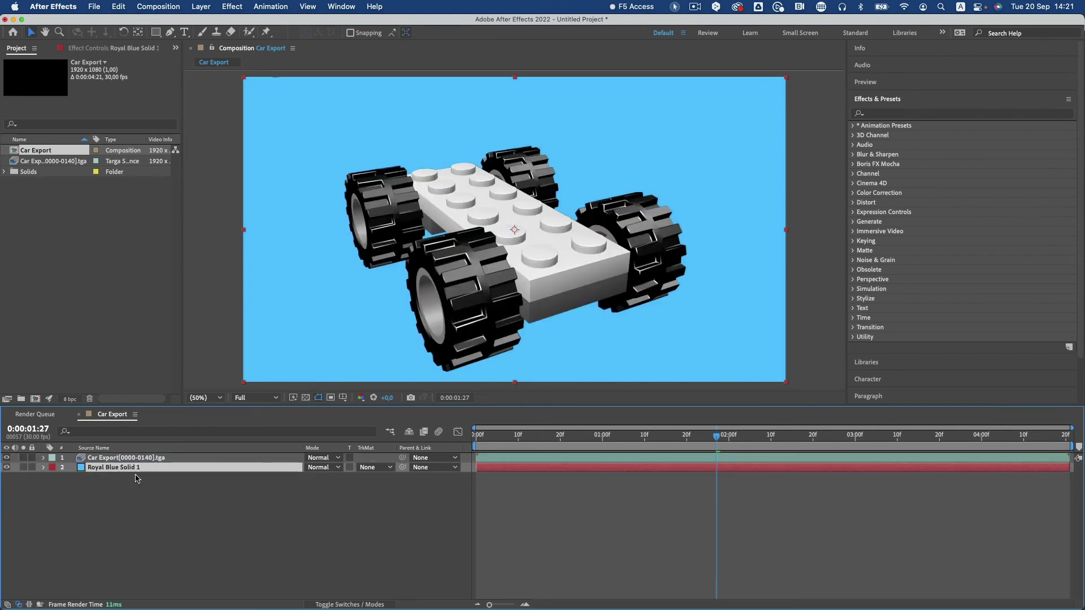
{"action": "mouse_move", "coordinate": [530, 444]}
{"action": "left_mouse_down"}
{"action": "mouse_move", "coordinate": [804, 464]}
{"action": "mouse_move", "coordinate": [873, 489]}
{"action": "mouse_move", "coordinate": [472, 465]}
{"action": "left_mouse_up"}
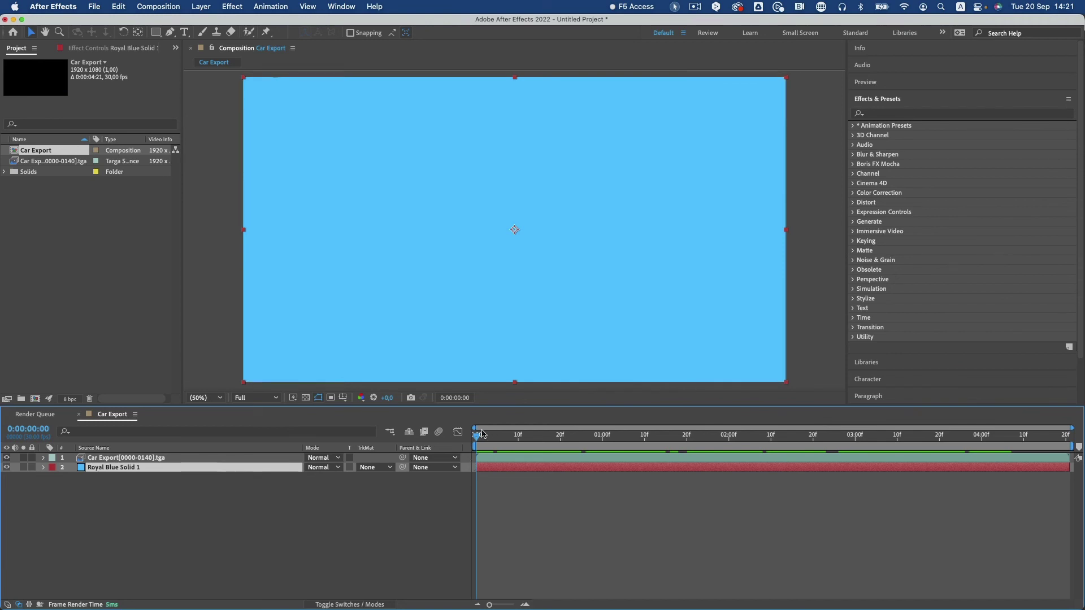
{"action": "mouse_move", "coordinate": [478, 440]}
{"action": "left_mouse_down"}
{"action": "mouse_move", "coordinate": [1066, 480]}
{"action": "mouse_move", "coordinate": [521, 456]}
{"action": "mouse_move", "coordinate": [478, 441]}
{"action": "mouse_move", "coordinate": [579, 472]}
{"action": "mouse_move", "coordinate": [882, 491]}
{"action": "mouse_move", "coordinate": [496, 485]}
{"action": "mouse_move", "coordinate": [1024, 512]}
{"action": "left_mouse_up"}
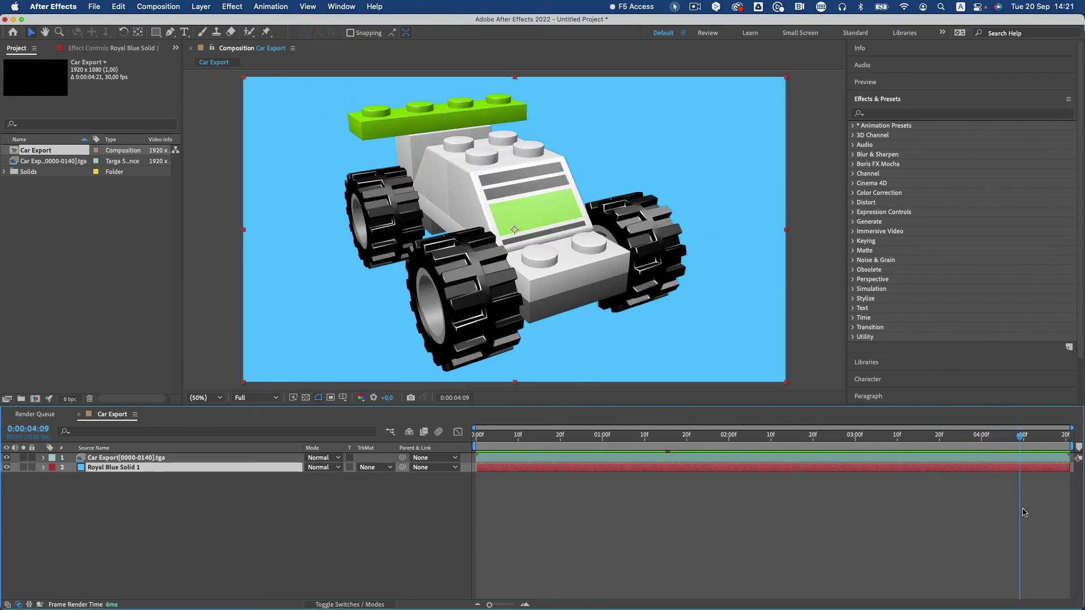